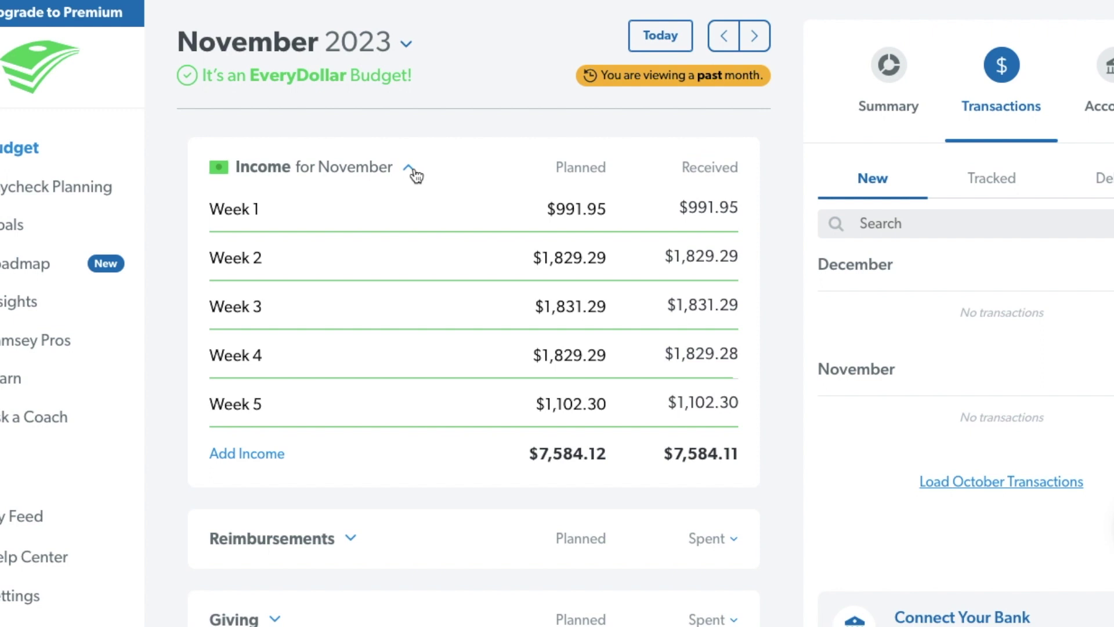
# Collapse the Income group, then review the family payback and work items in Reimbursements and collapse that group.
pyautogui.click(412, 169)
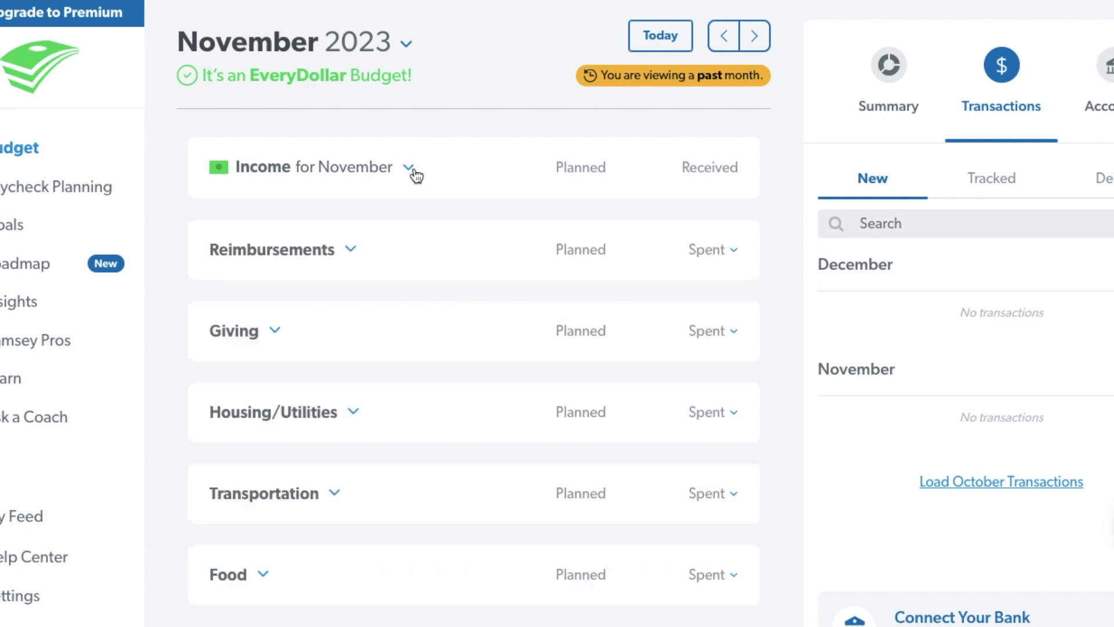
pyautogui.click(352, 250)
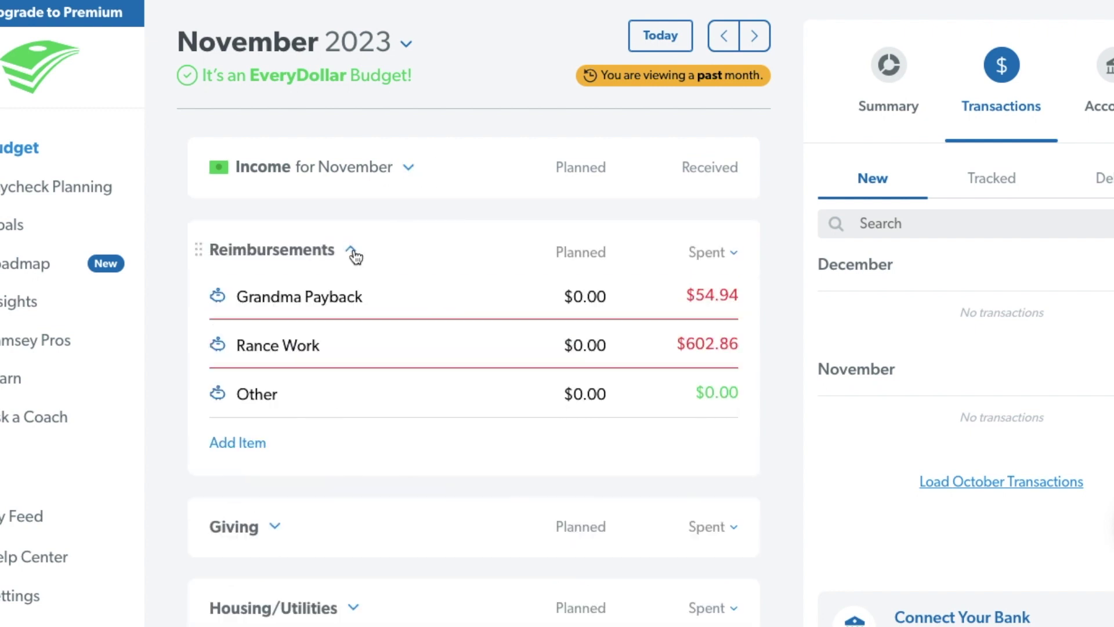
pyautogui.click(406, 300)
pyautogui.click(406, 349)
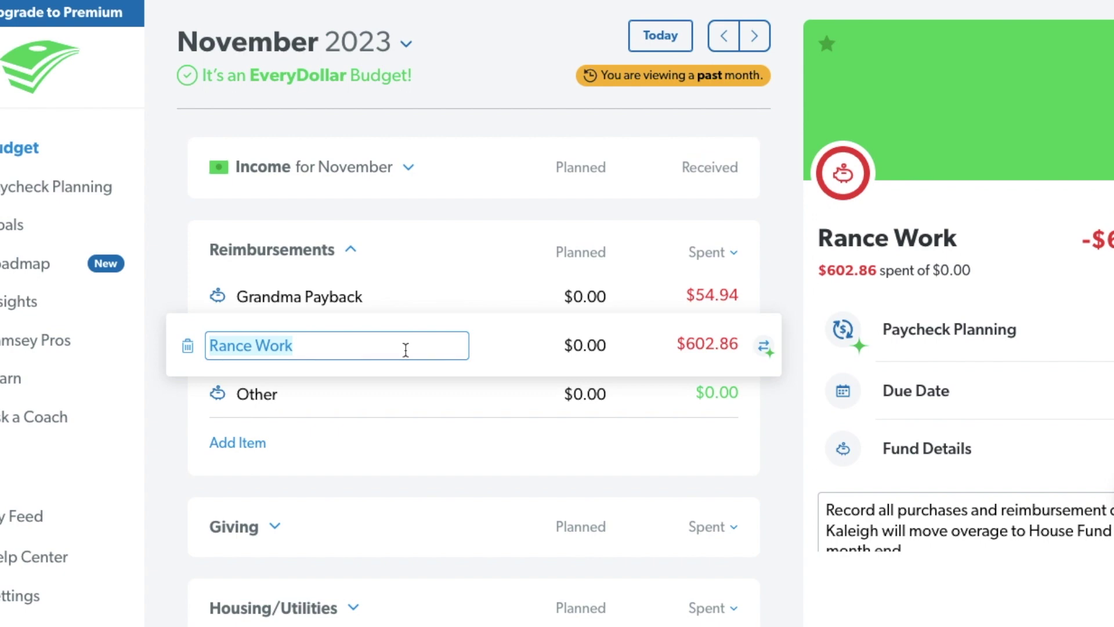
pyautogui.click(351, 251)
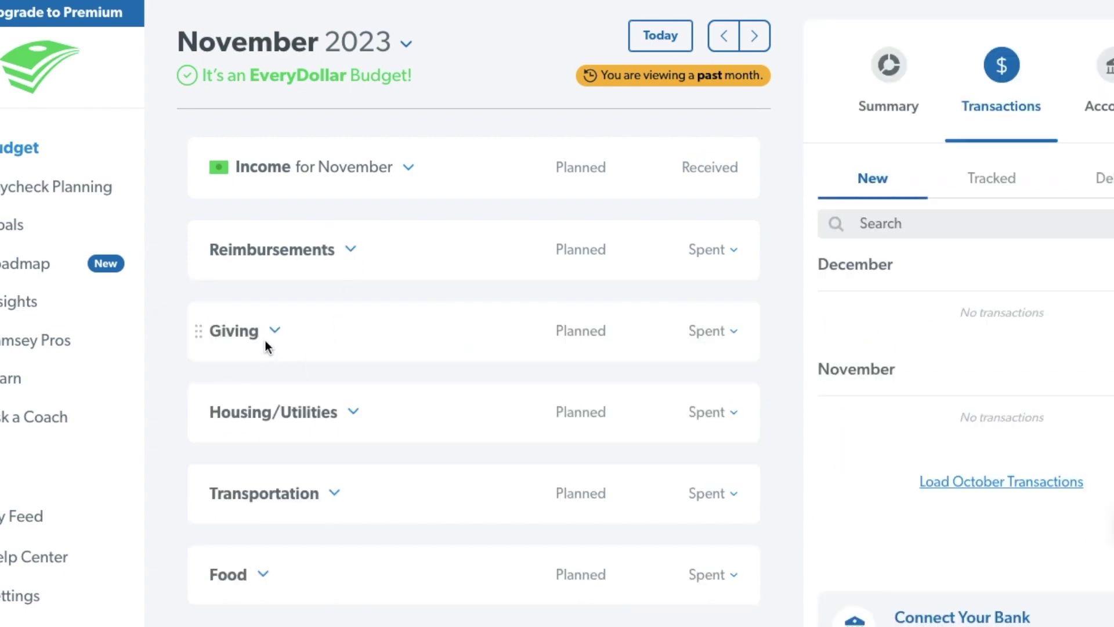
# Examine the Gifts and Giving funds in the Giving group, including their notes and this month's activity, and collapse the group.
pyautogui.click(274, 331)
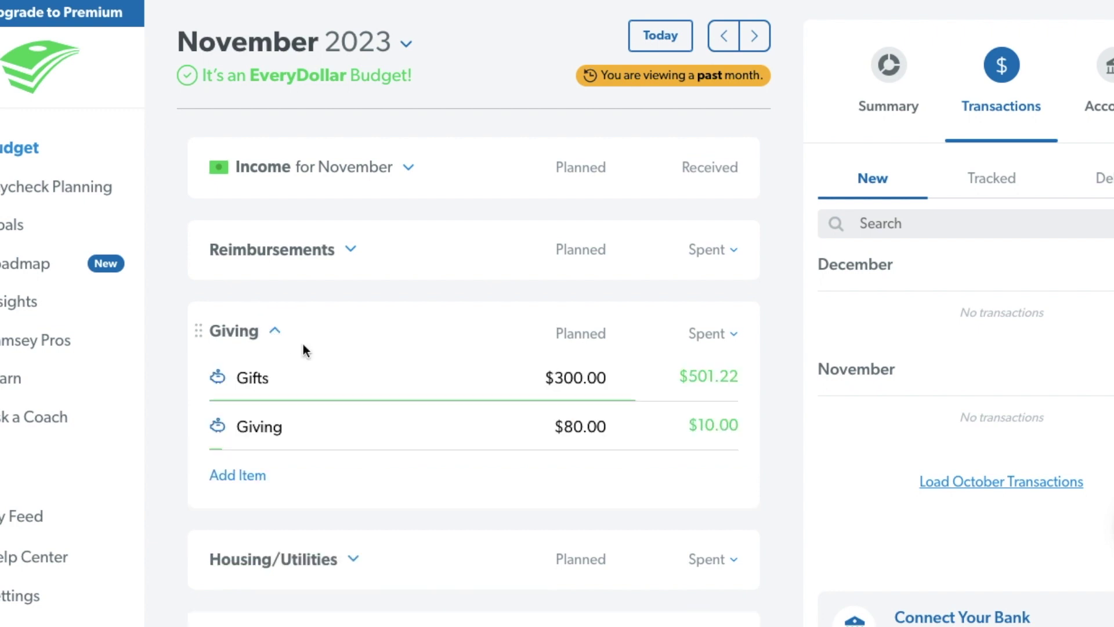
pyautogui.click(354, 378)
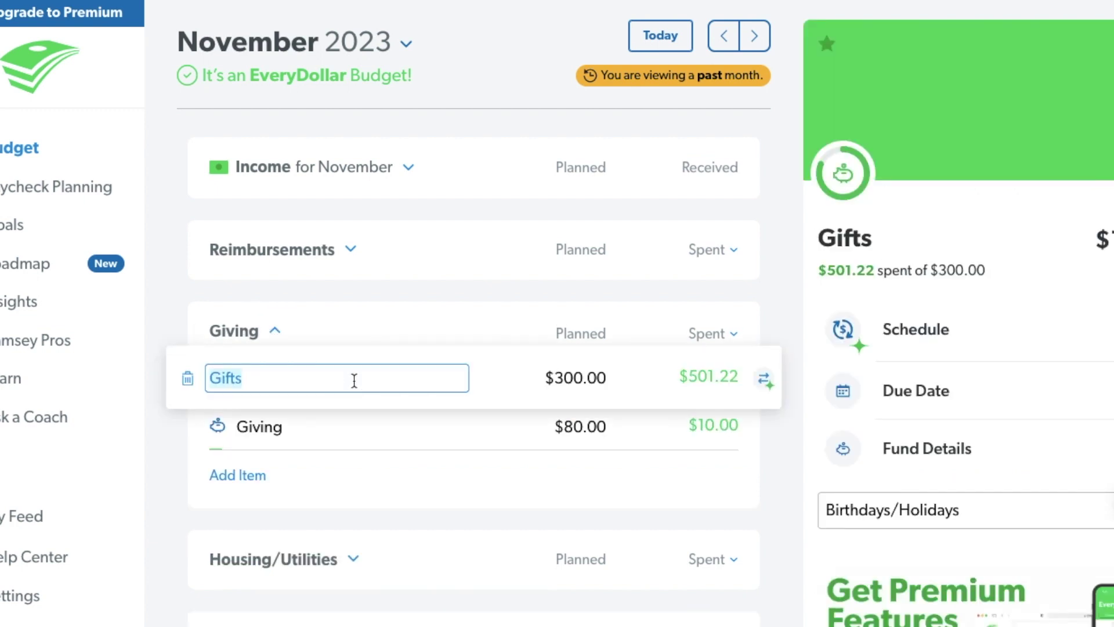
pyautogui.scroll(-6, 1047, 327)
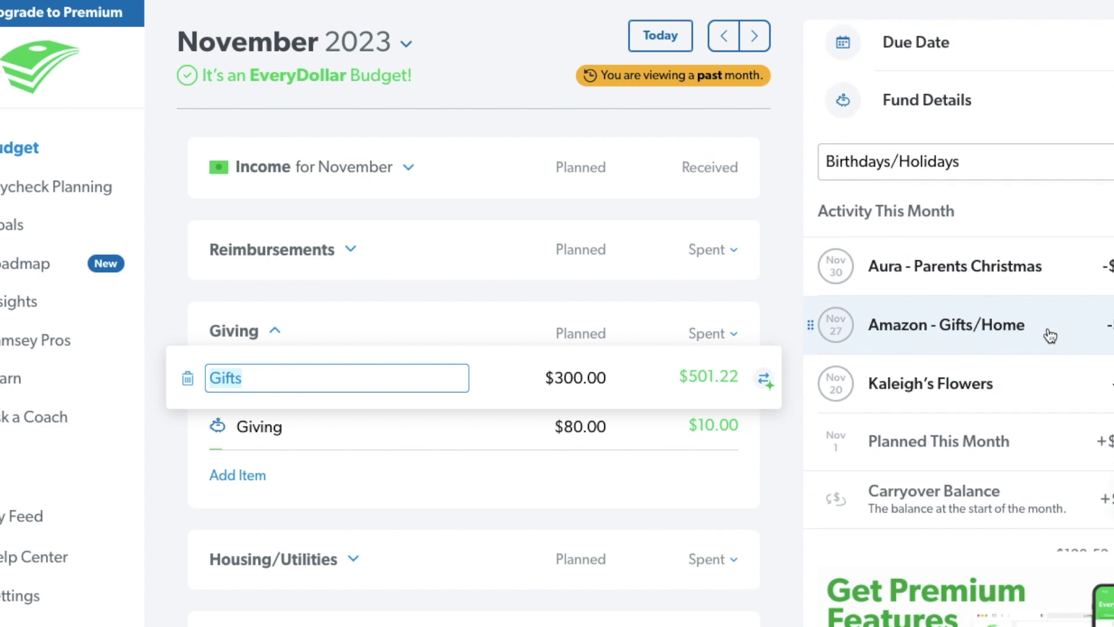
pyautogui.scroll(6, 1051, 336)
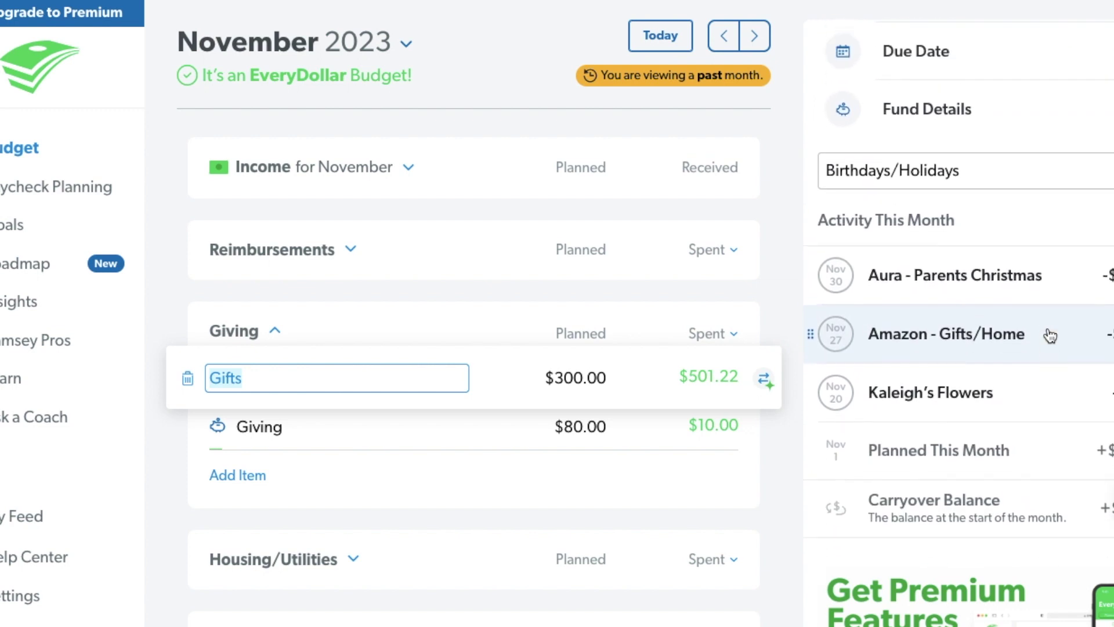
pyautogui.click(480, 435)
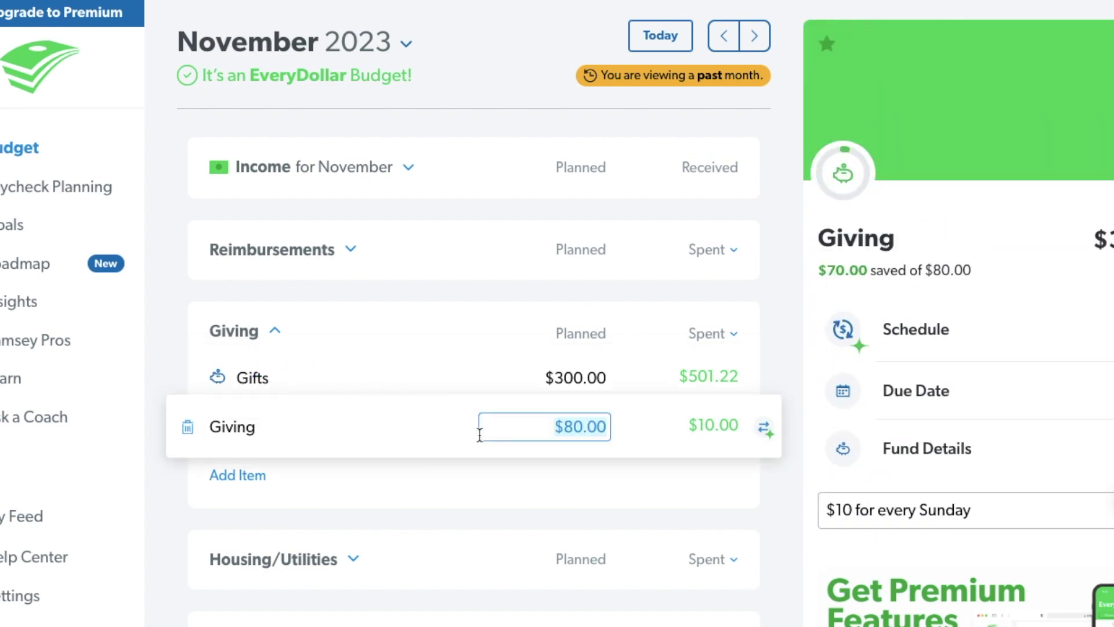
pyautogui.scroll(-3, 1059, 389)
pyautogui.scroll(3, 1059, 389)
pyautogui.click(276, 332)
# Expand the Housing/Utilities group and review the details of the Trash and phone bill items.
pyautogui.click(353, 414)
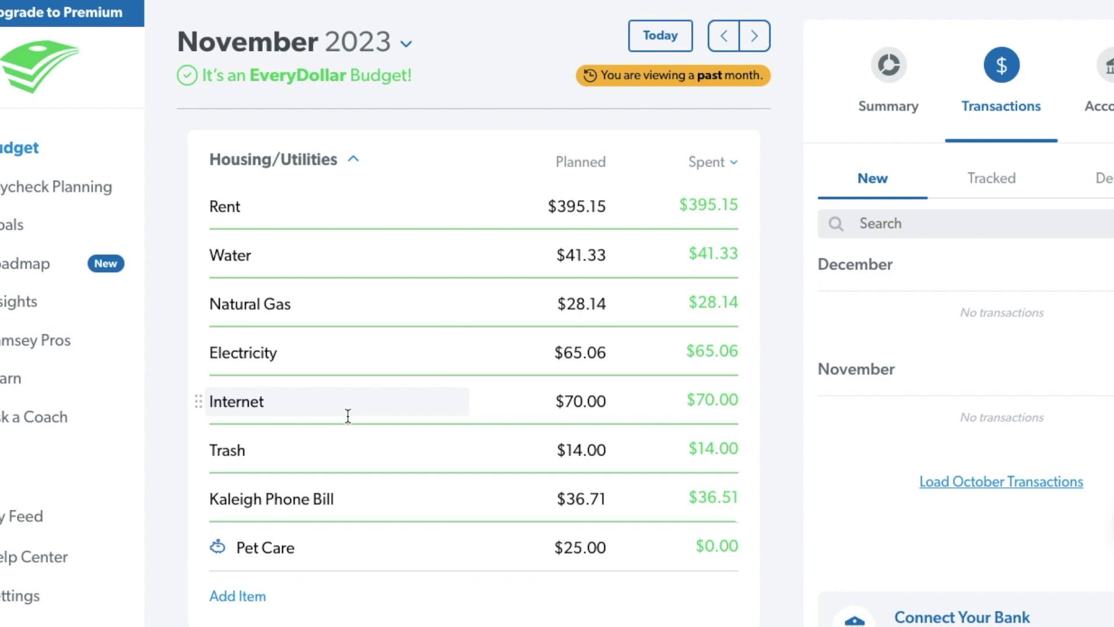
pyautogui.click(394, 456)
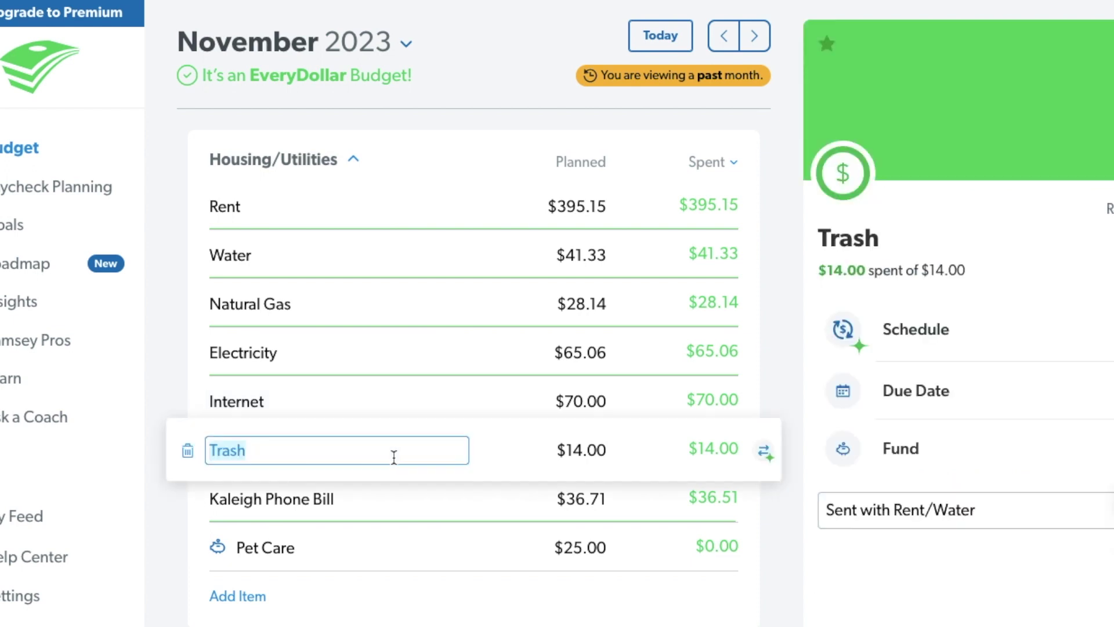
pyautogui.click(404, 513)
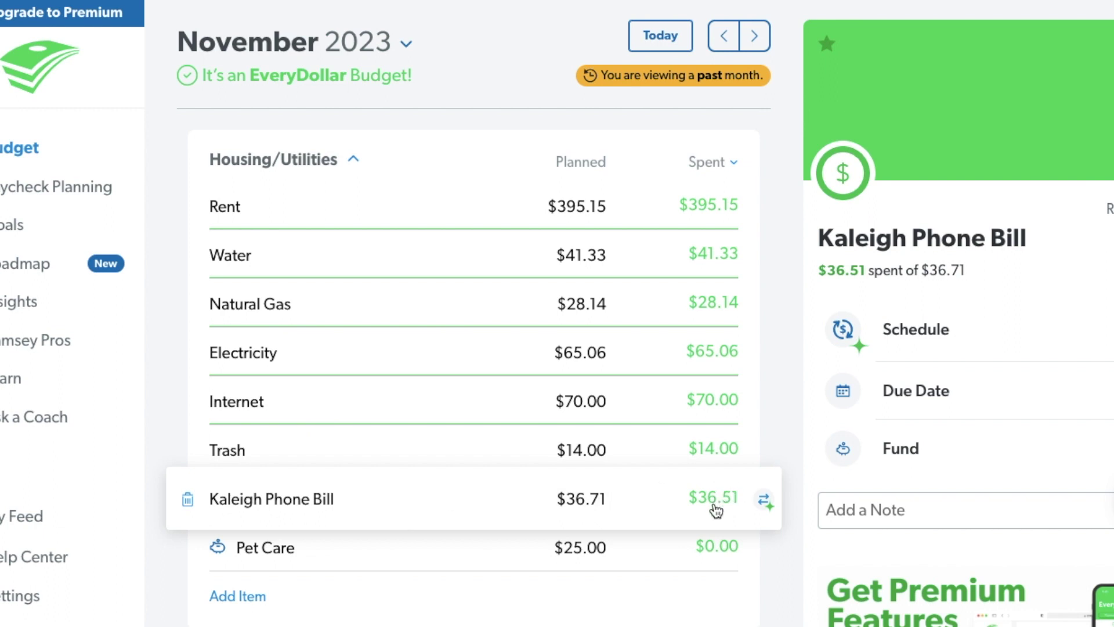
# Set the phone bill's planned amount to $36.51 in the Housing/Utilities group.
pyautogui.click(606, 499)
pyautogui.click(605, 499)
pyautogui.click(600, 497)
pyautogui.click(600, 498)
pyautogui.press('BackSpace')
pyautogui.press('BackSpace')
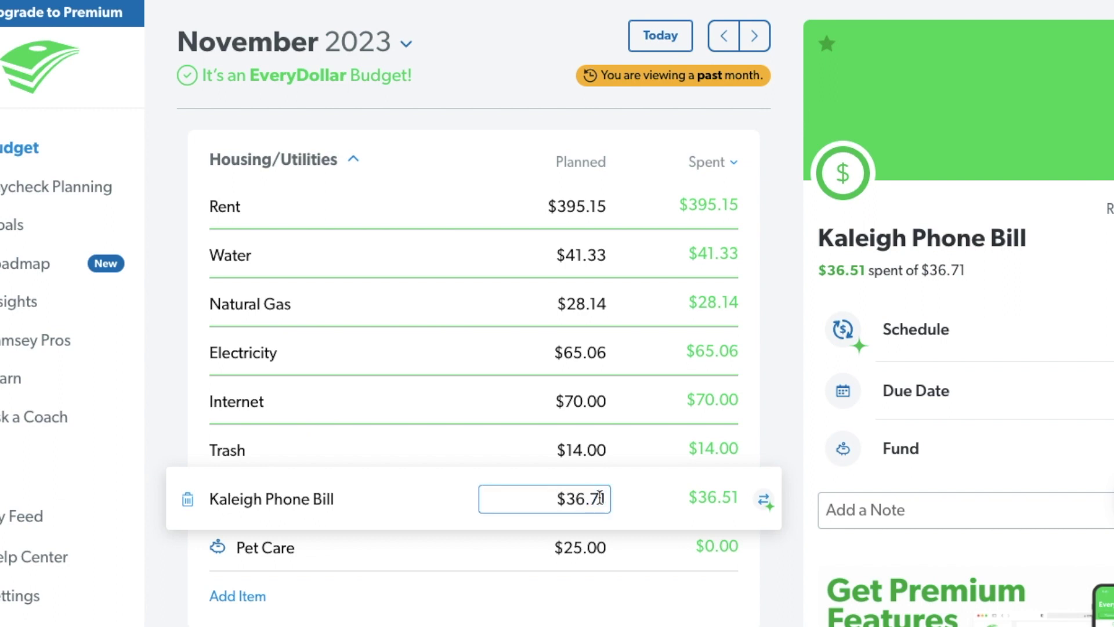
pyautogui.write('51')
pyautogui.press('Tab')
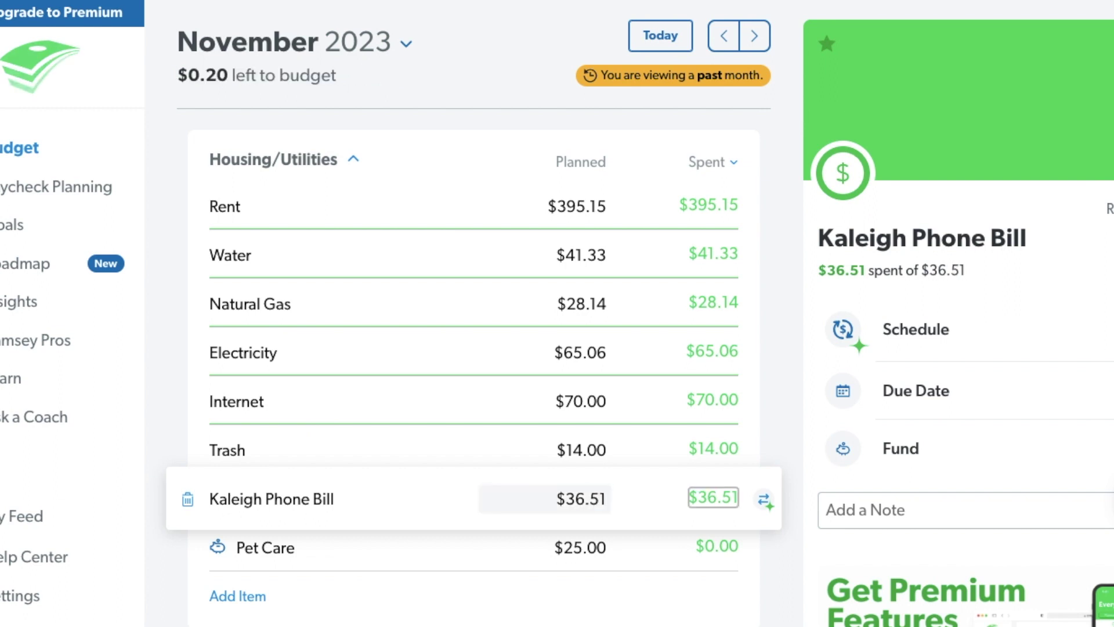
# Review the Pet Care fund's details and collapse the Housing/Utilities group.
pyautogui.click(498, 557)
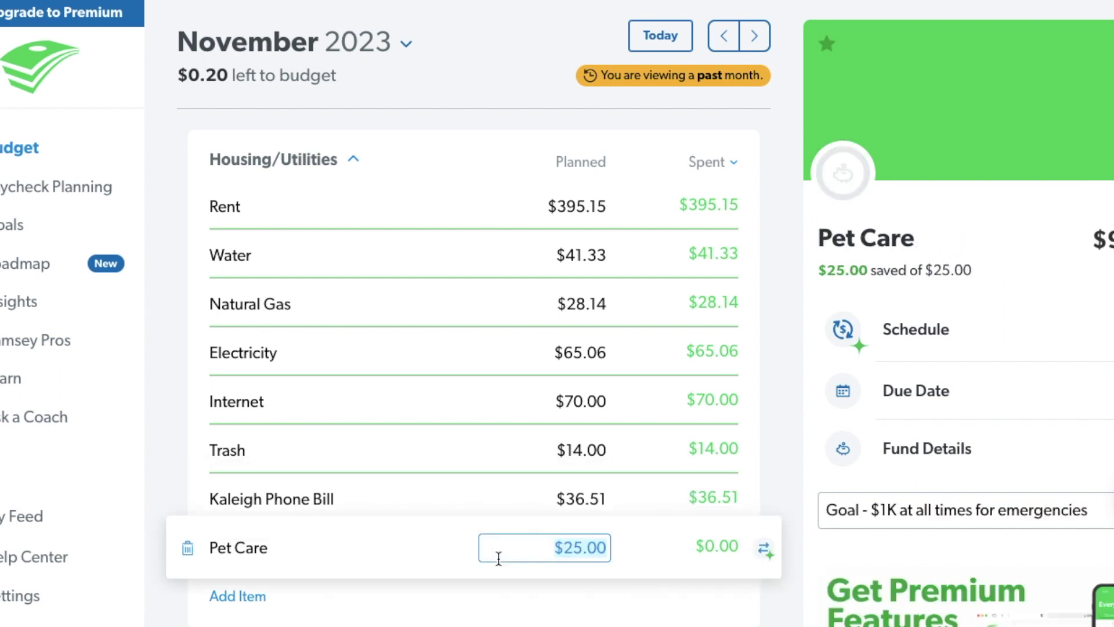
pyautogui.click(356, 169)
pyautogui.click(354, 165)
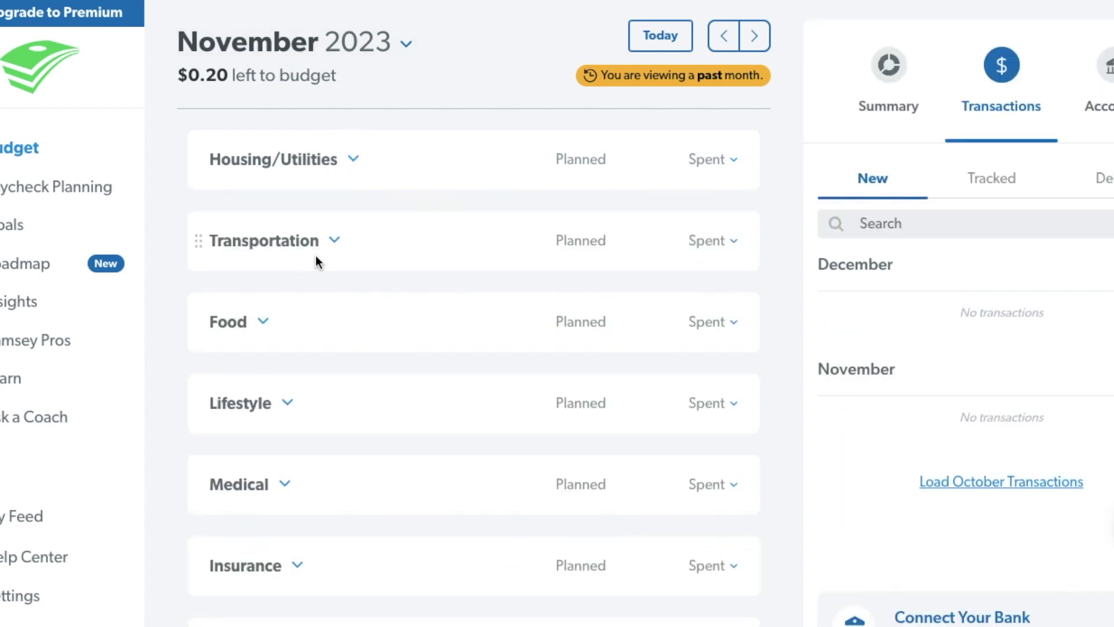
# Examine the Gas item and the Maintenance fund's activity this month in the Transportation group, then collapse the group.
pyautogui.click(335, 249)
pyautogui.click(357, 299)
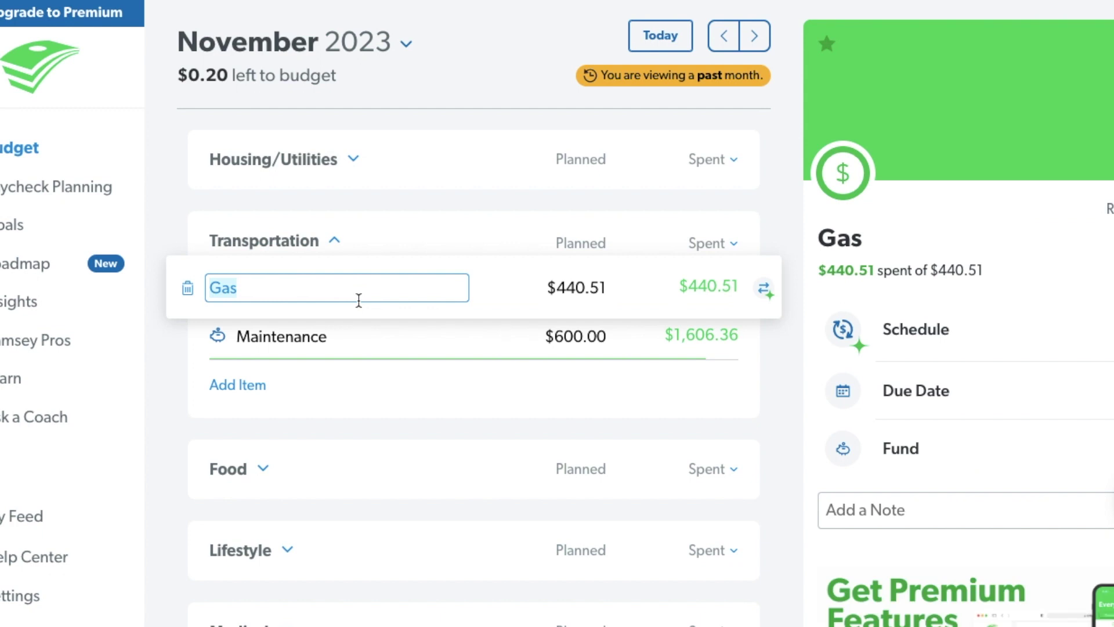
pyautogui.click(405, 342)
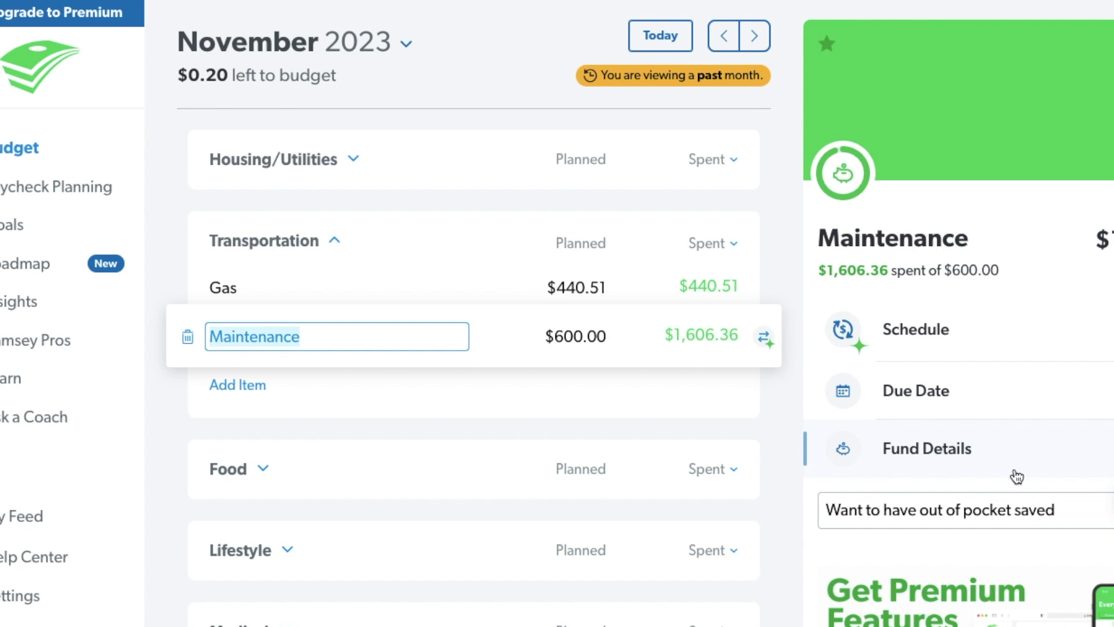
pyautogui.scroll(-8, 1017, 476)
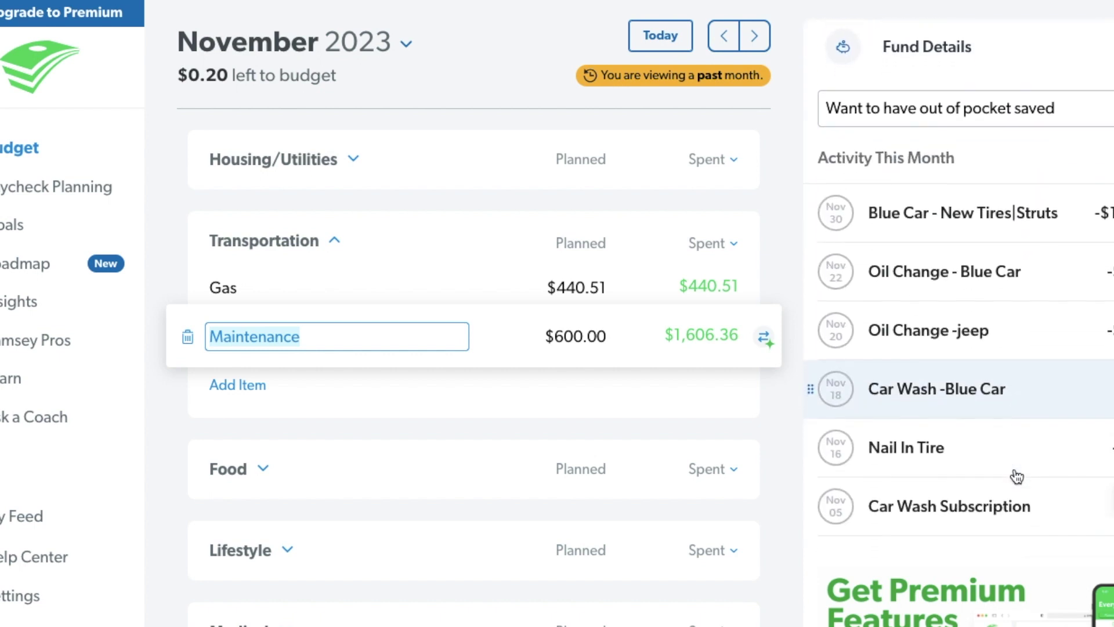
pyautogui.scroll(-2, 1017, 476)
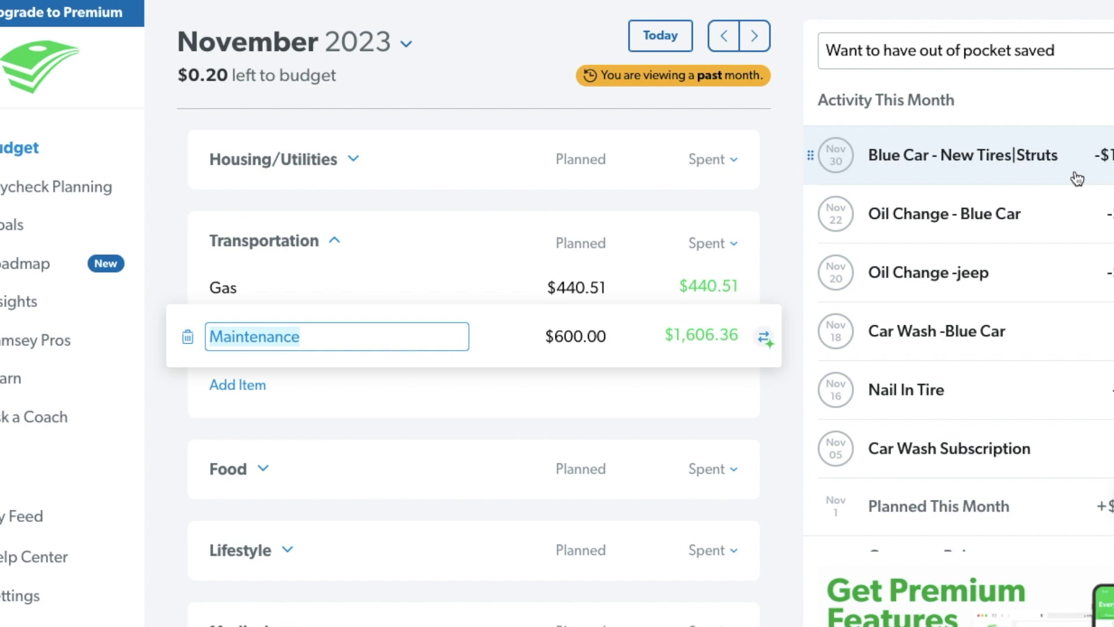
pyautogui.click(335, 242)
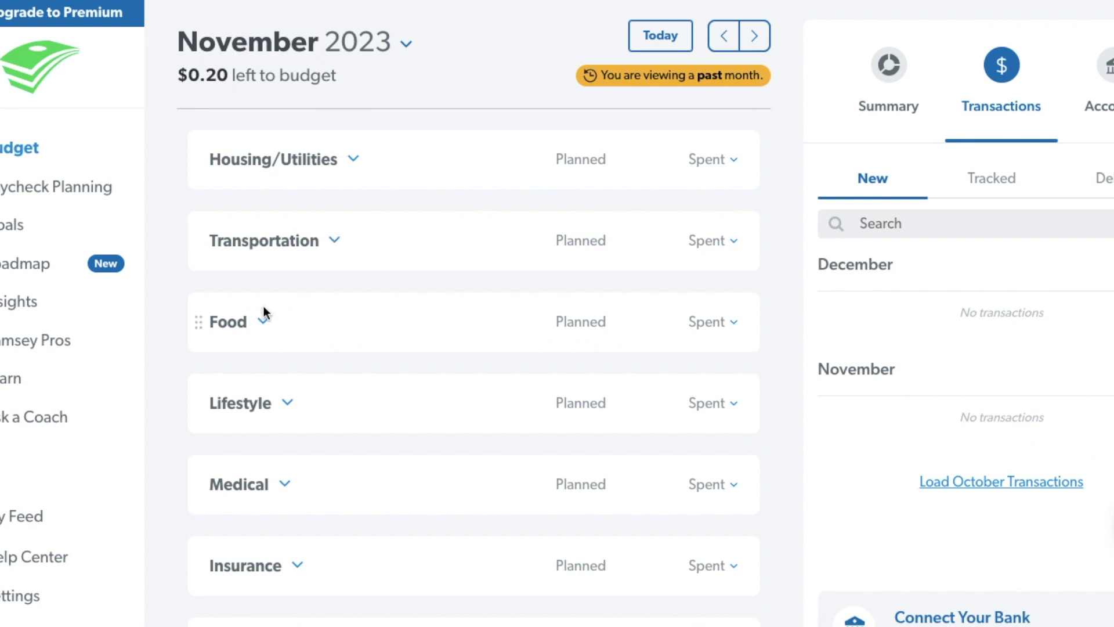
# Expand the Food group and examine the Groceries fund's activity and carryover balance for the month.
pyautogui.click(265, 323)
pyautogui.scroll(-2, 435, 330)
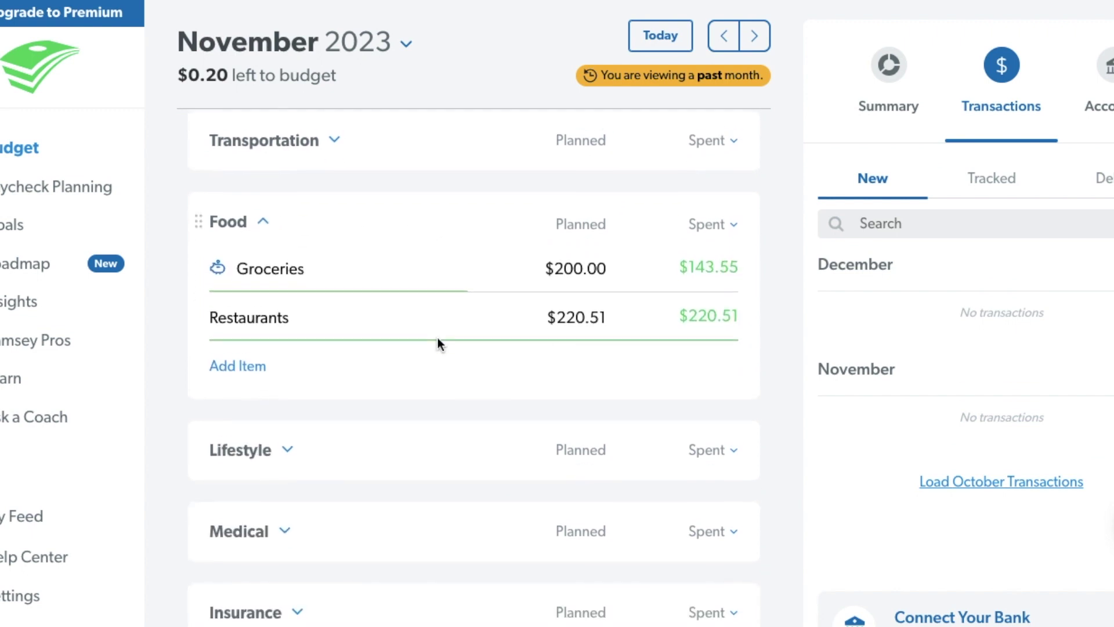
pyautogui.click(469, 270)
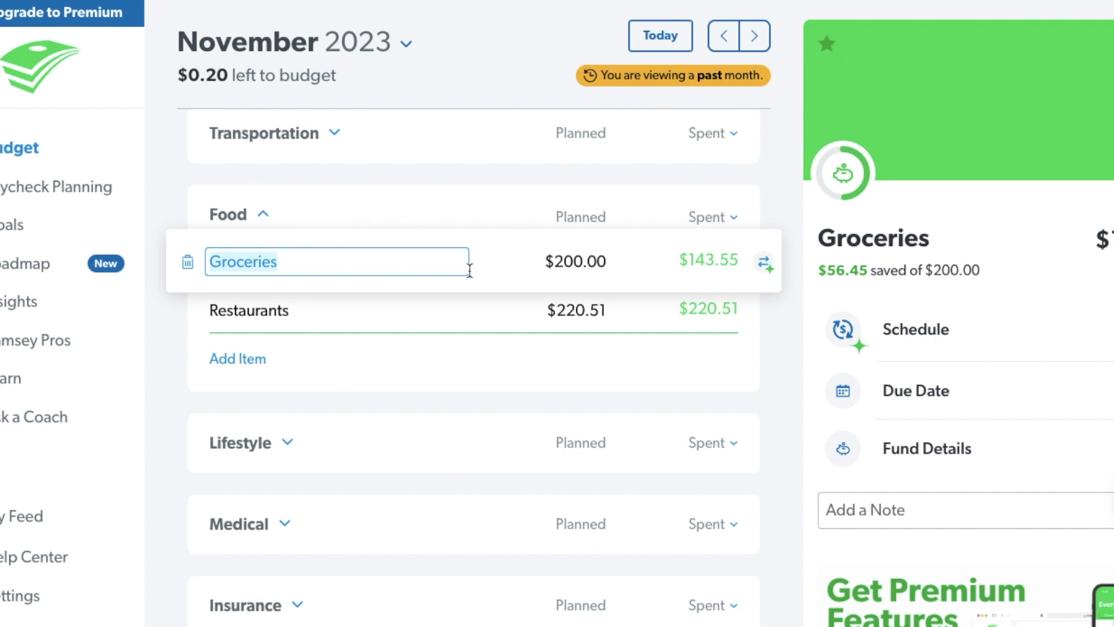
pyautogui.scroll(-10, 982, 455)
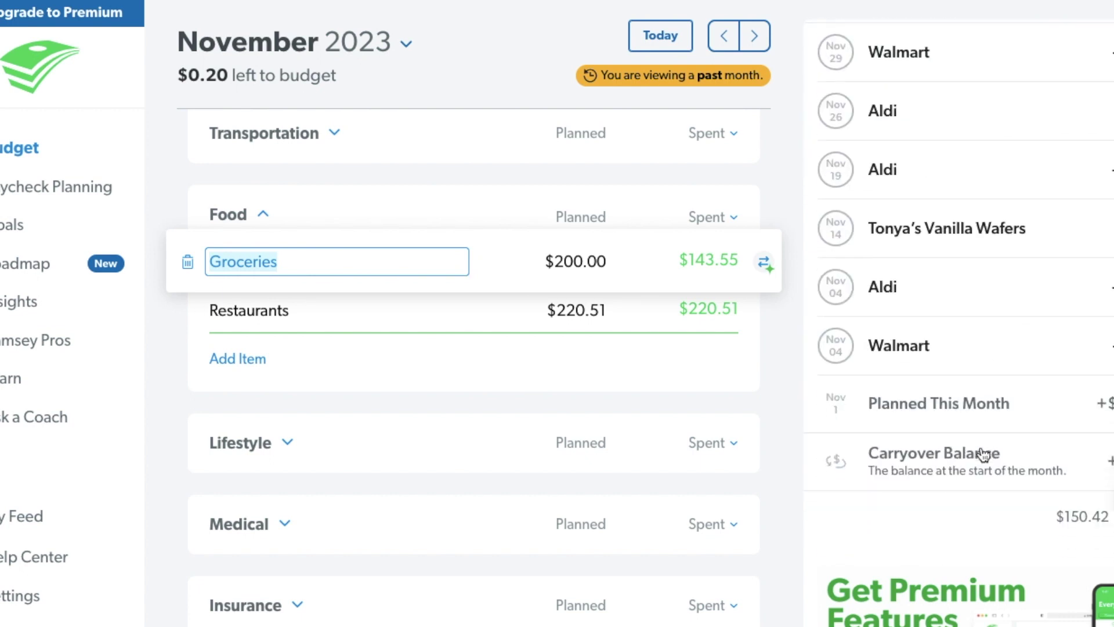
pyautogui.scroll(10, 981, 447)
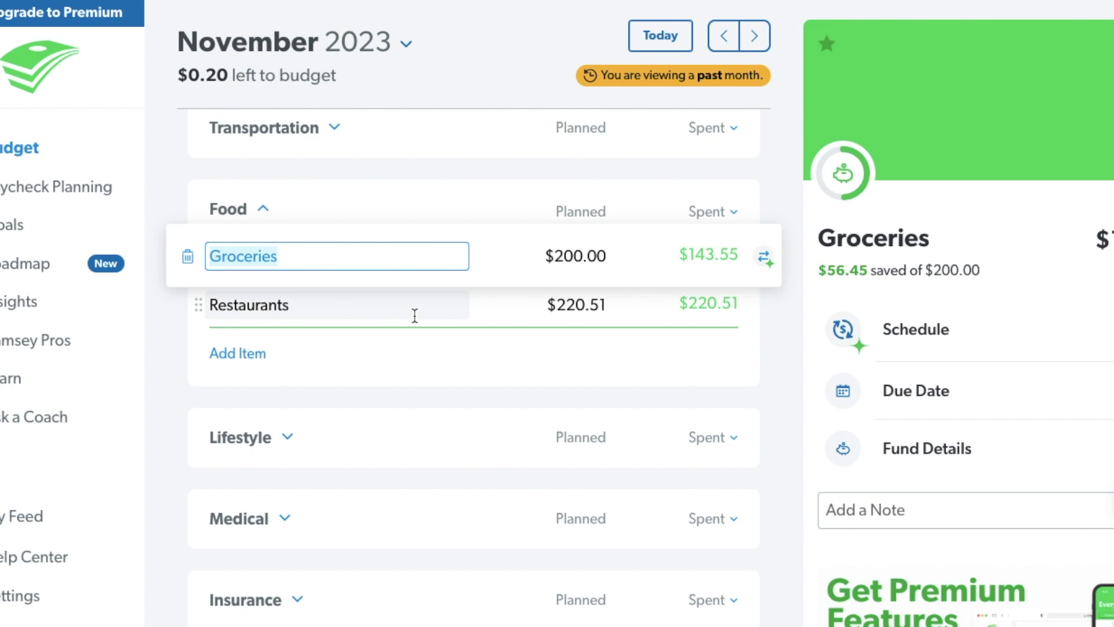
# Examine the Restaurants item's activity for the month and collapse the Food group.
pyautogui.click(413, 314)
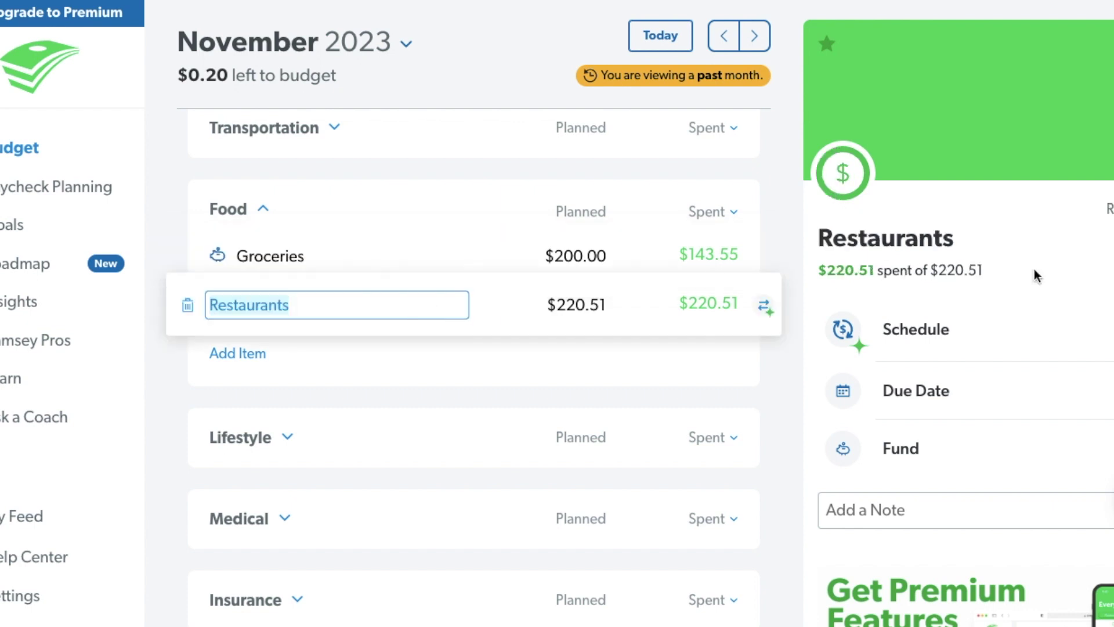
pyautogui.scroll(-2, 955, 347)
pyautogui.scroll(-5, 958, 355)
pyautogui.scroll(10, 958, 354)
pyautogui.click(263, 210)
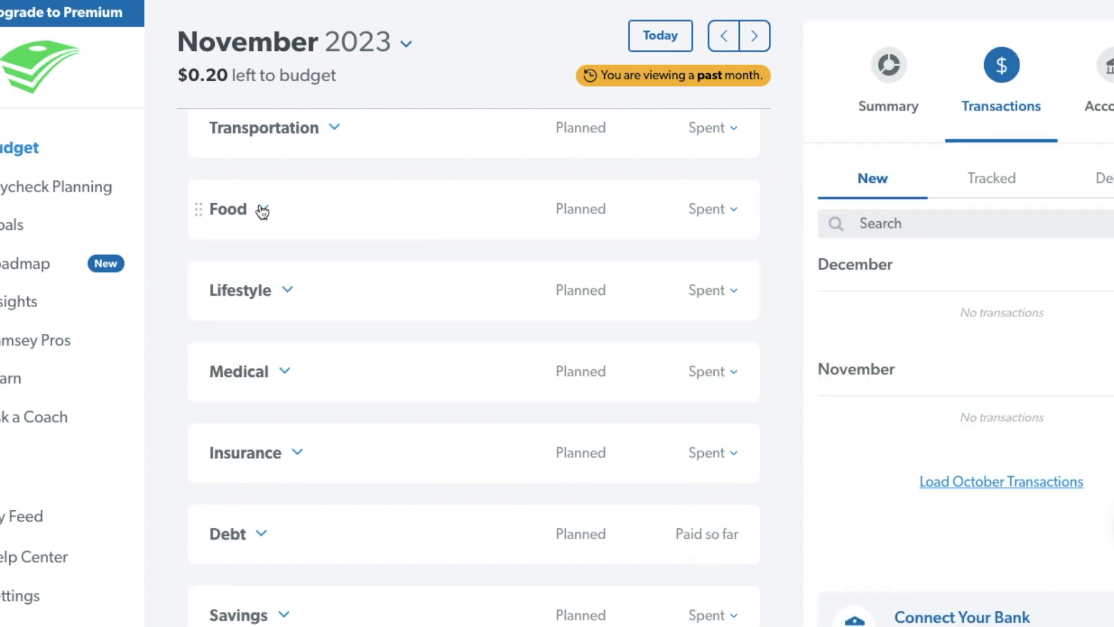
# Expand the Lifestyle group, look through its items and examine the first entertainment fund's activity for the month.
pyautogui.click(286, 292)
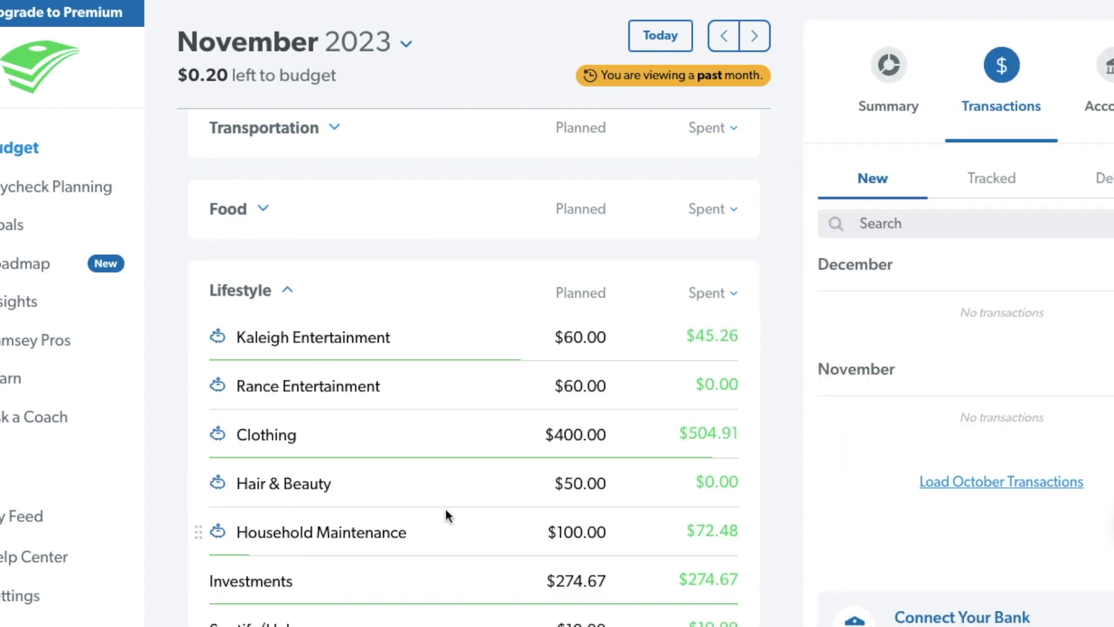
pyautogui.scroll(-3, 446, 510)
pyautogui.scroll(-1, 446, 509)
pyautogui.scroll(1, 445, 510)
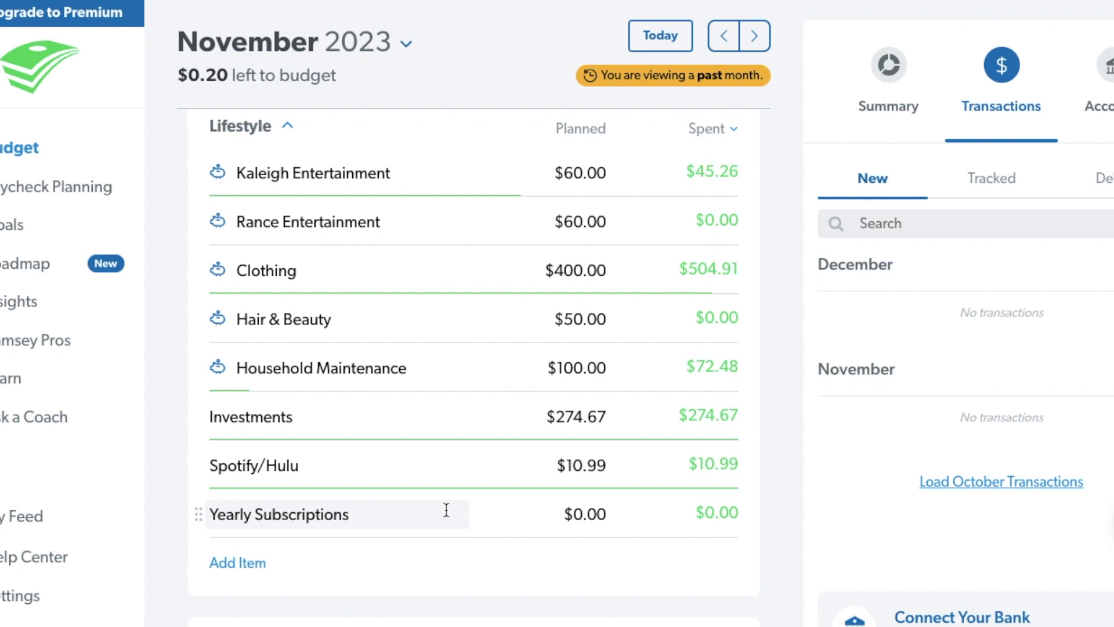
pyautogui.click(484, 179)
pyautogui.scroll(-1, 484, 178)
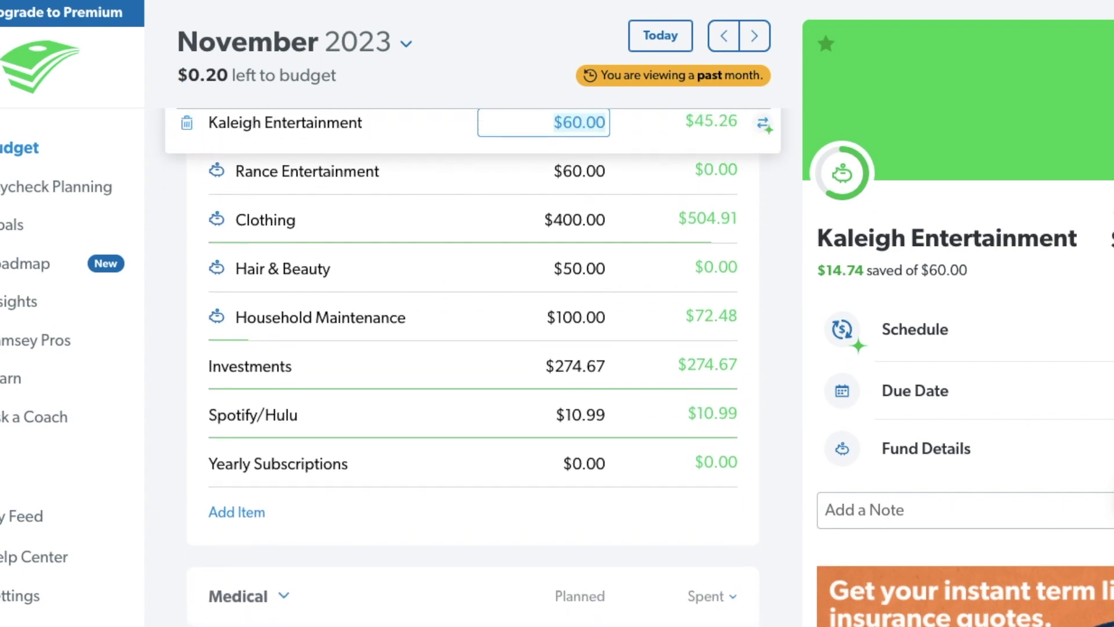
pyautogui.scroll(1, 484, 179)
pyautogui.scroll(-6, 1045, 309)
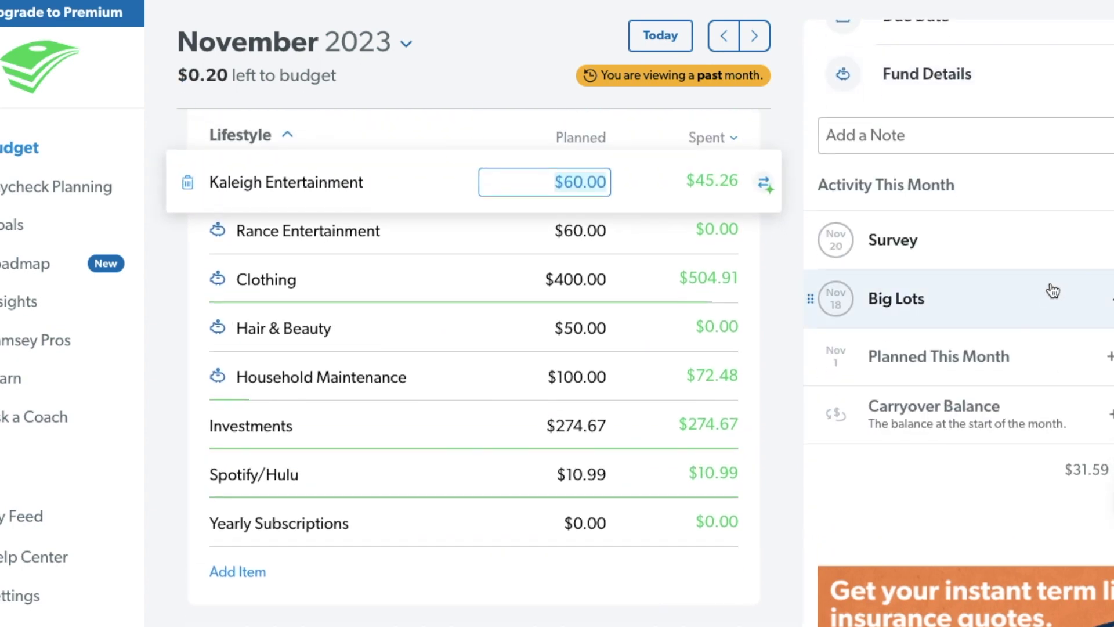
pyautogui.scroll(6, 1053, 291)
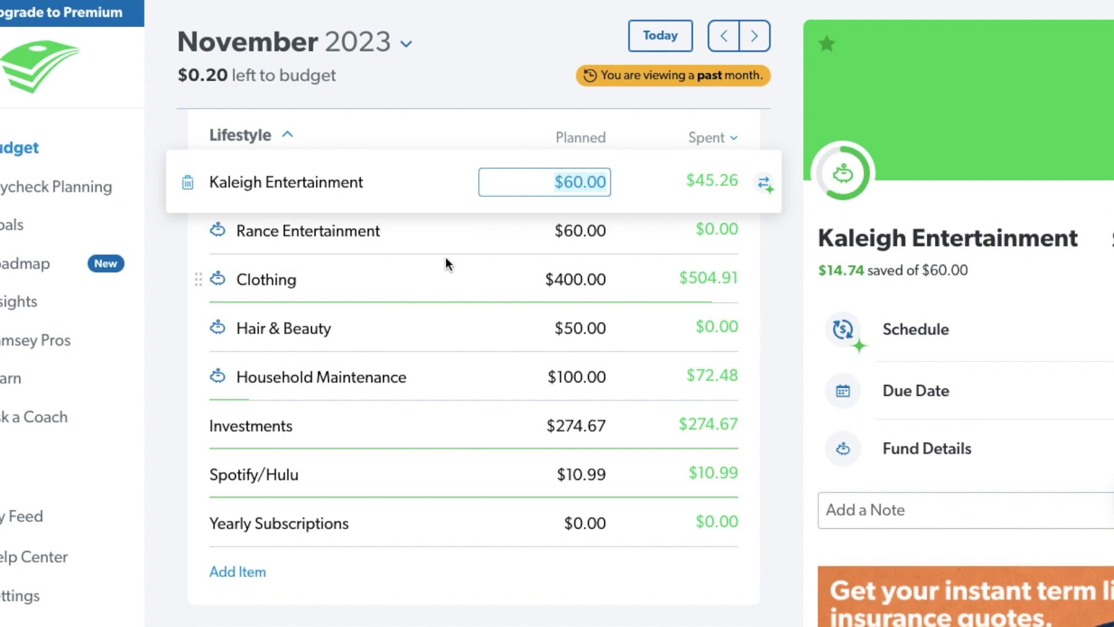
# Review the second entertainment fund and the Clothing fund's activity this month in the Lifestyle group.
pyautogui.click(463, 240)
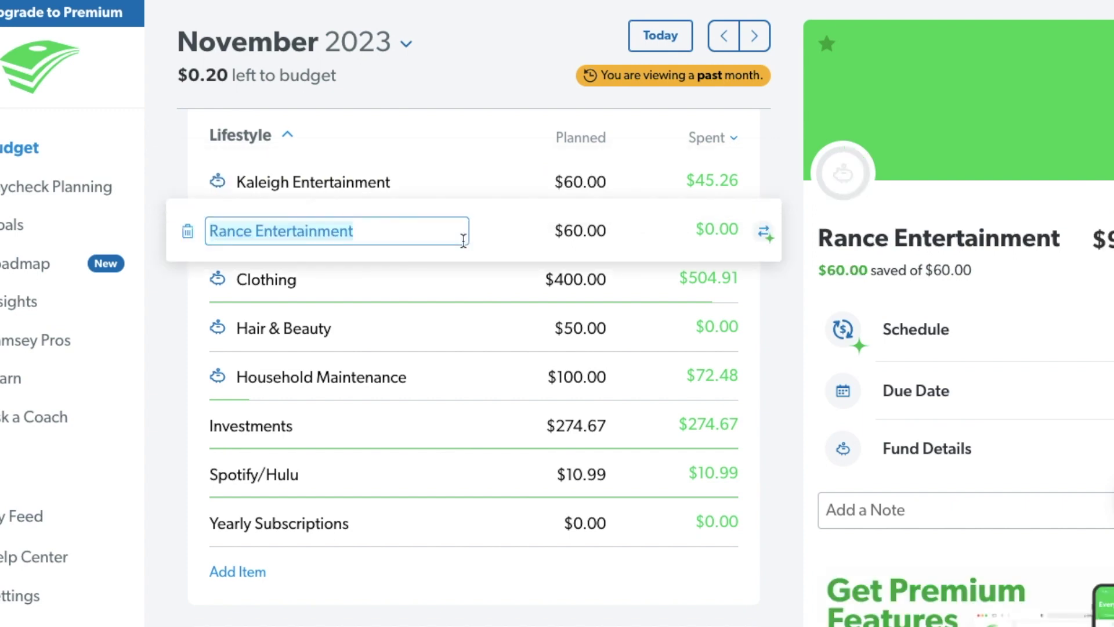
pyautogui.click(465, 295)
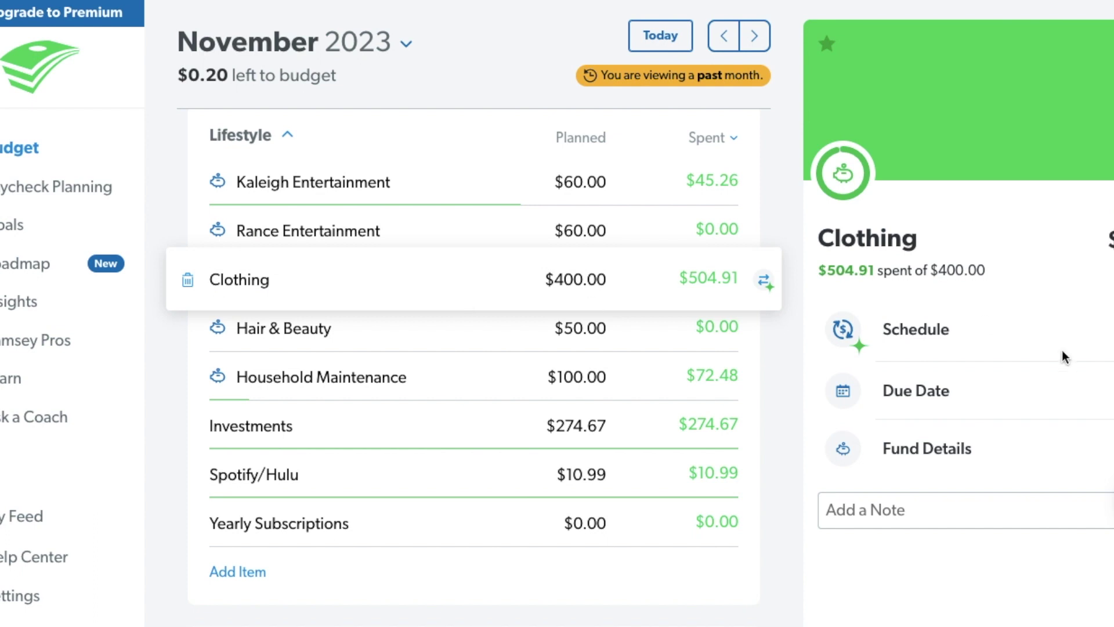
pyautogui.scroll(-7, 1062, 350)
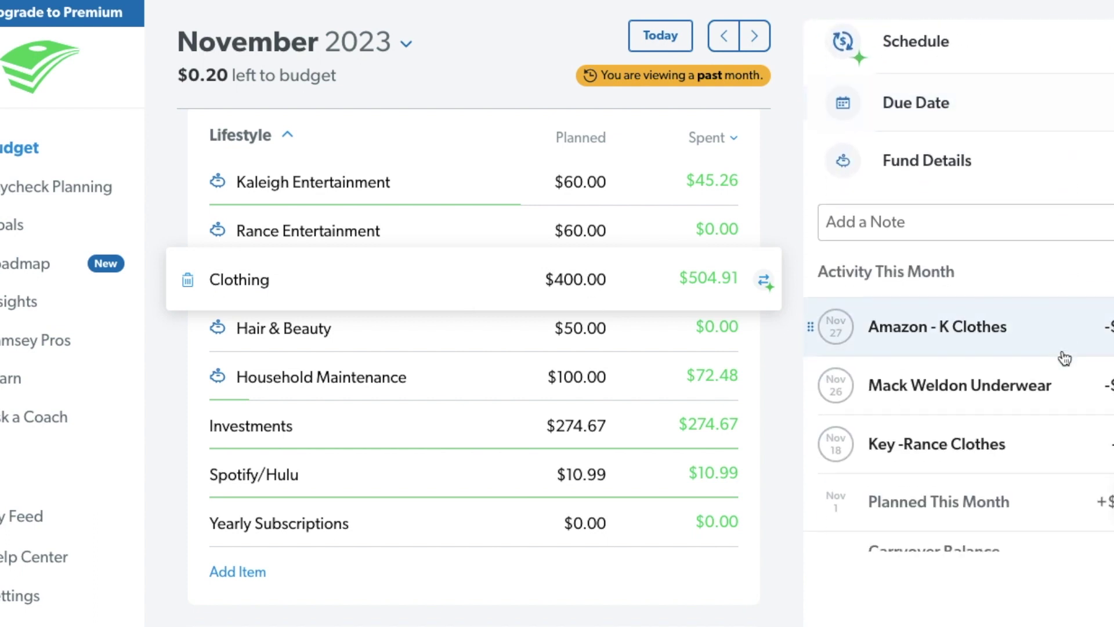
# Finish reviewing the Clothing fund's activity and check the Hair & Beauty and Household Maintenance funds in the Lifestyle group.
pyautogui.scroll(1, 1064, 356)
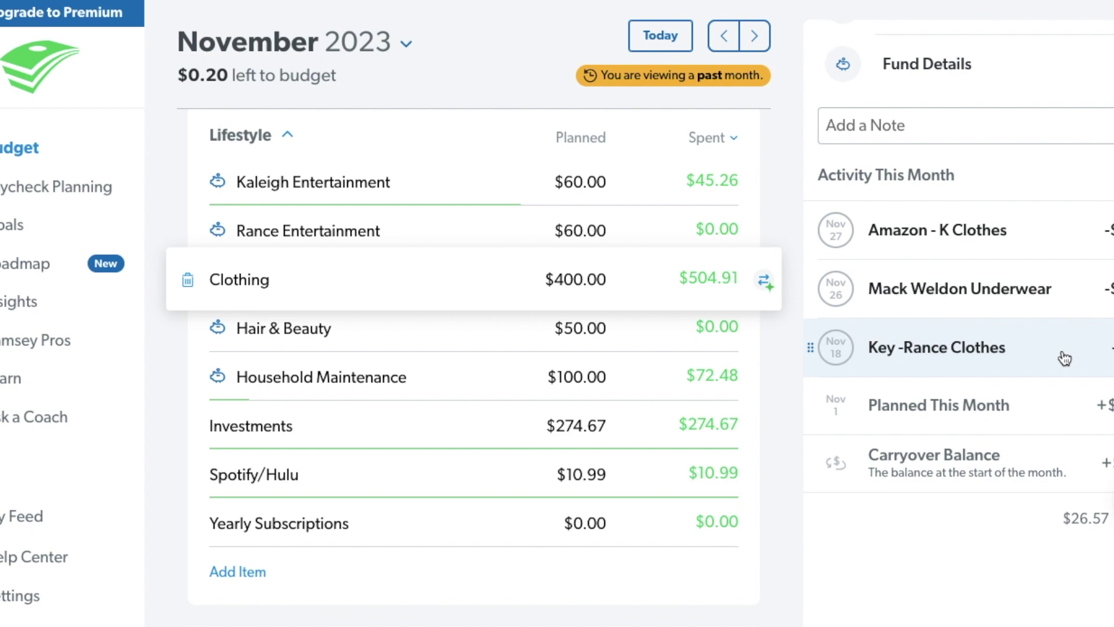
pyautogui.scroll(6, 1065, 358)
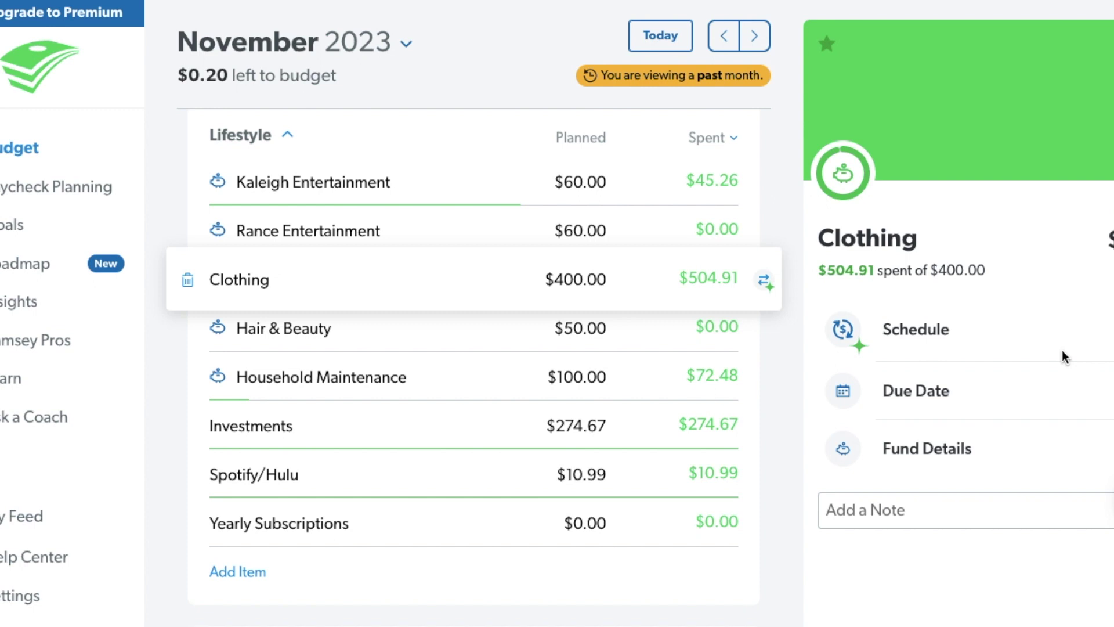
pyautogui.click(434, 329)
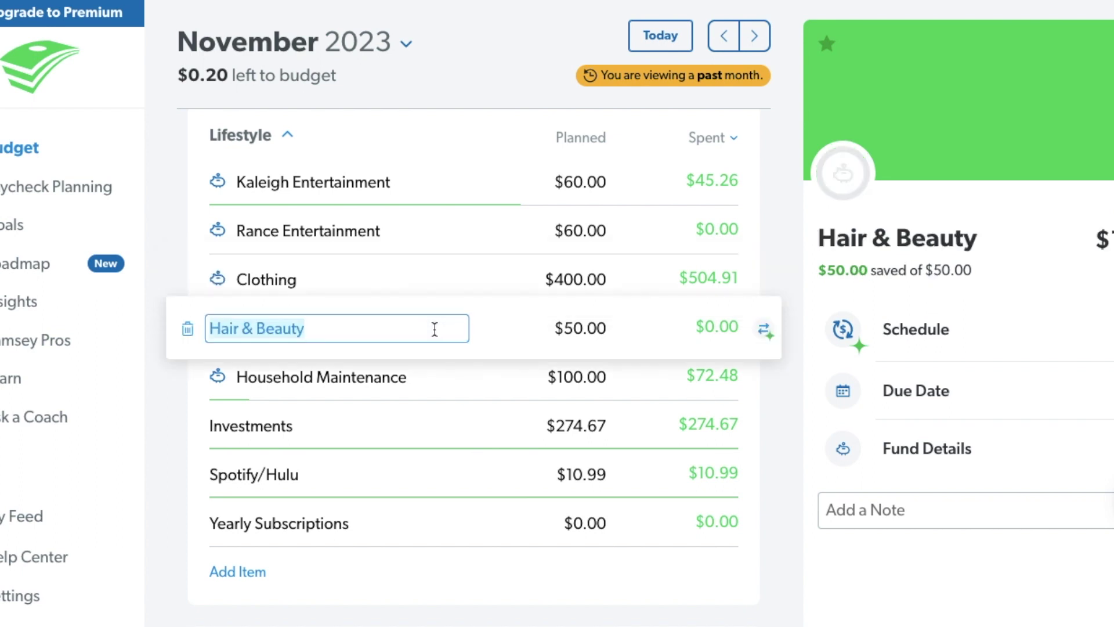
pyautogui.click(429, 378)
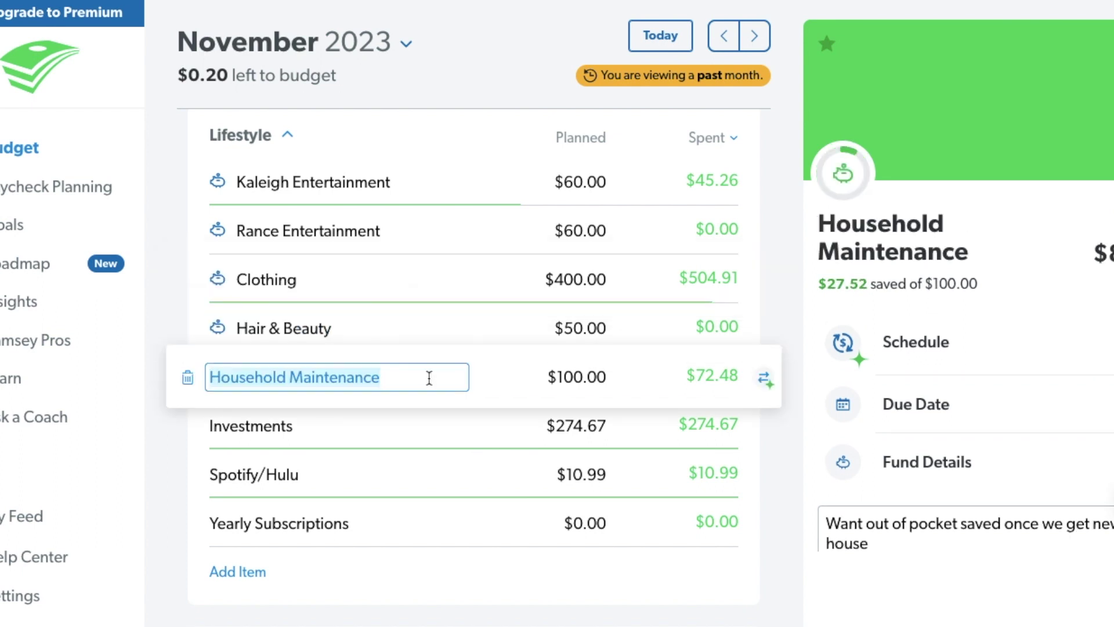
pyautogui.scroll(-5, 1042, 323)
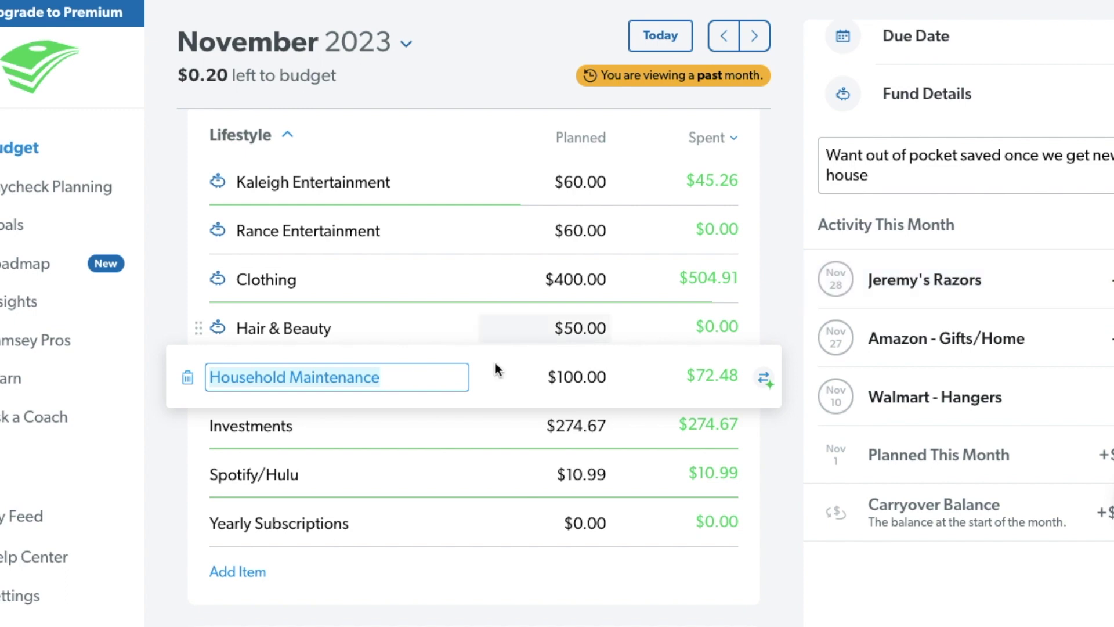
# Check the Investments and Spotify/Hulu items and collapse the Lifestyle group.
pyautogui.scroll(-1, 461, 383)
pyautogui.scroll(-3, 461, 383)
pyautogui.click(455, 326)
pyautogui.click(455, 376)
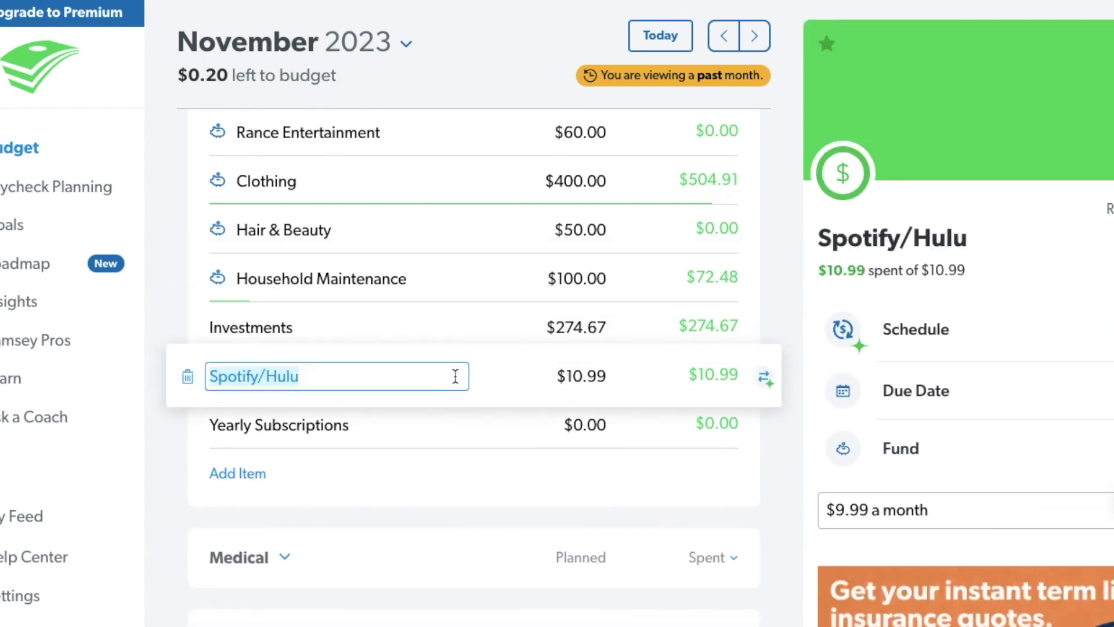
pyautogui.scroll(7, 456, 377)
pyautogui.click(288, 210)
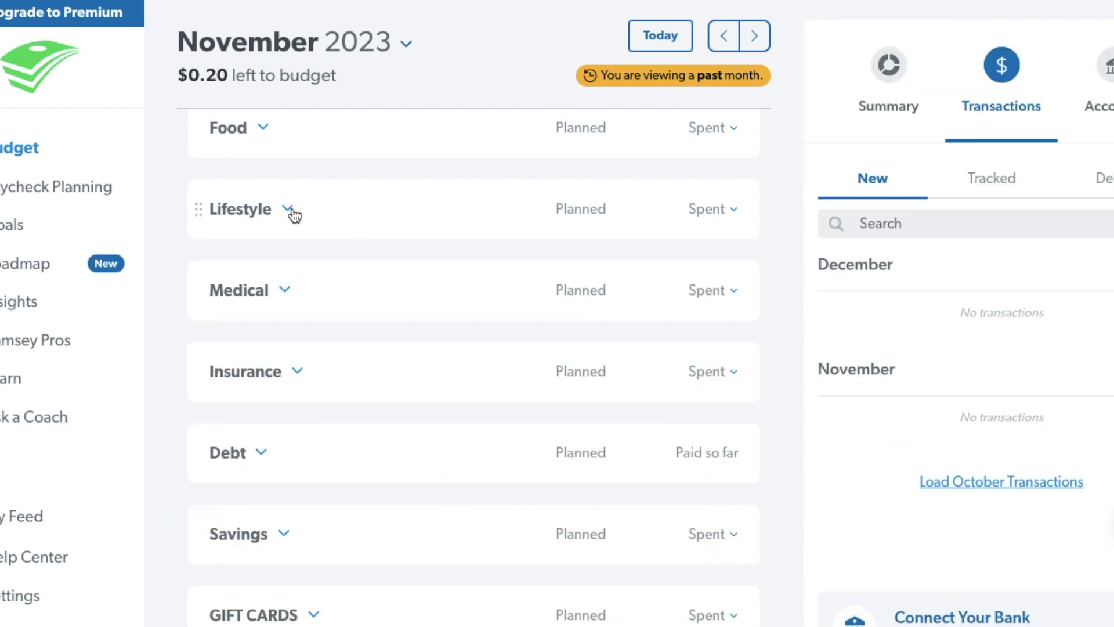
# Look through the Medical group's items and examine the June/Nov car insurance fund's activity in the Insurance group, collapsing each group.
pyautogui.click(286, 290)
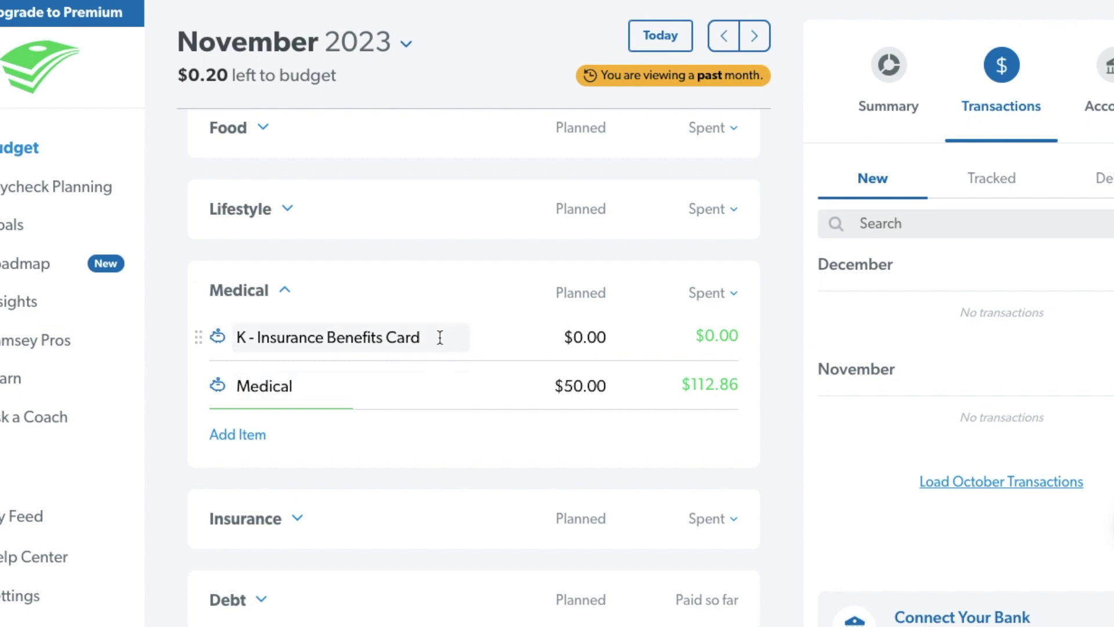
pyautogui.click(284, 291)
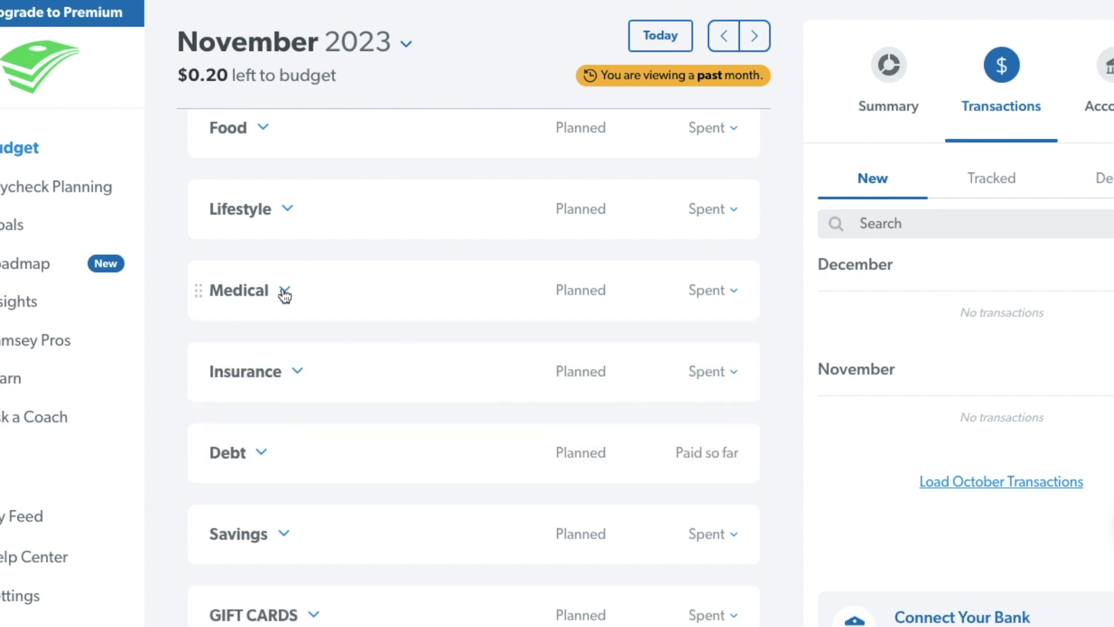
pyautogui.click(298, 373)
pyautogui.scroll(-4, 297, 367)
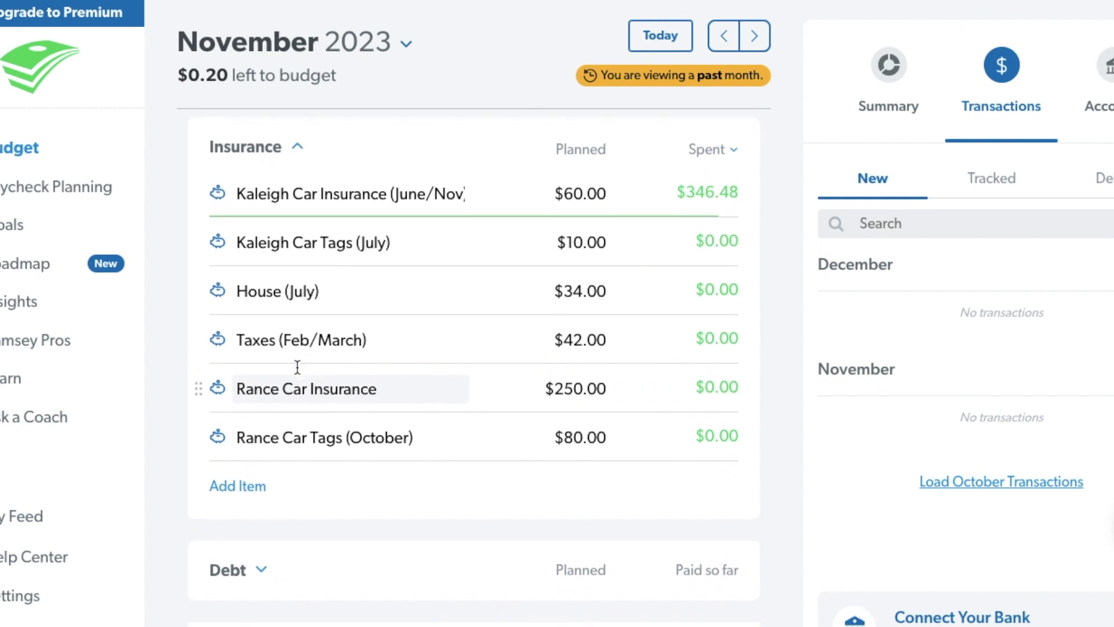
pyautogui.click(487, 200)
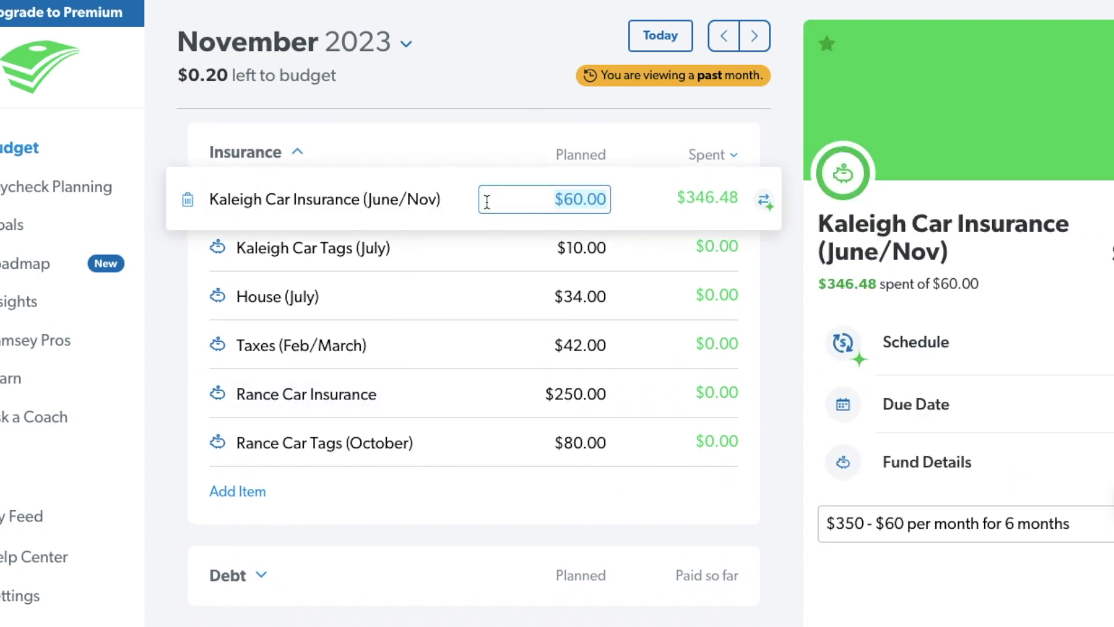
pyautogui.scroll(-4, 1048, 440)
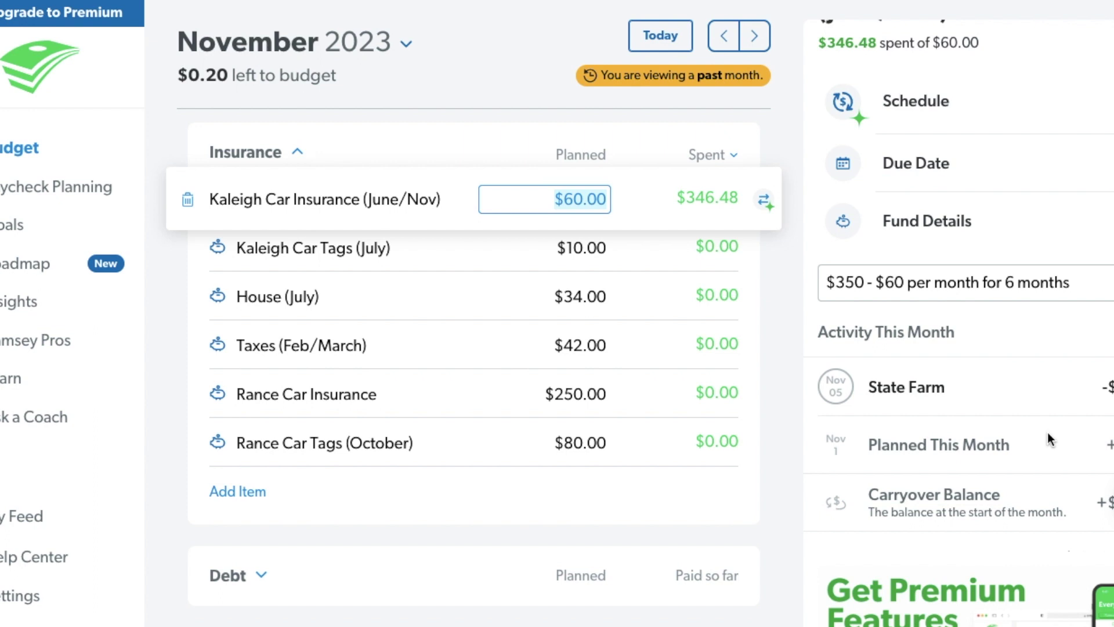
pyautogui.scroll(4, 1047, 433)
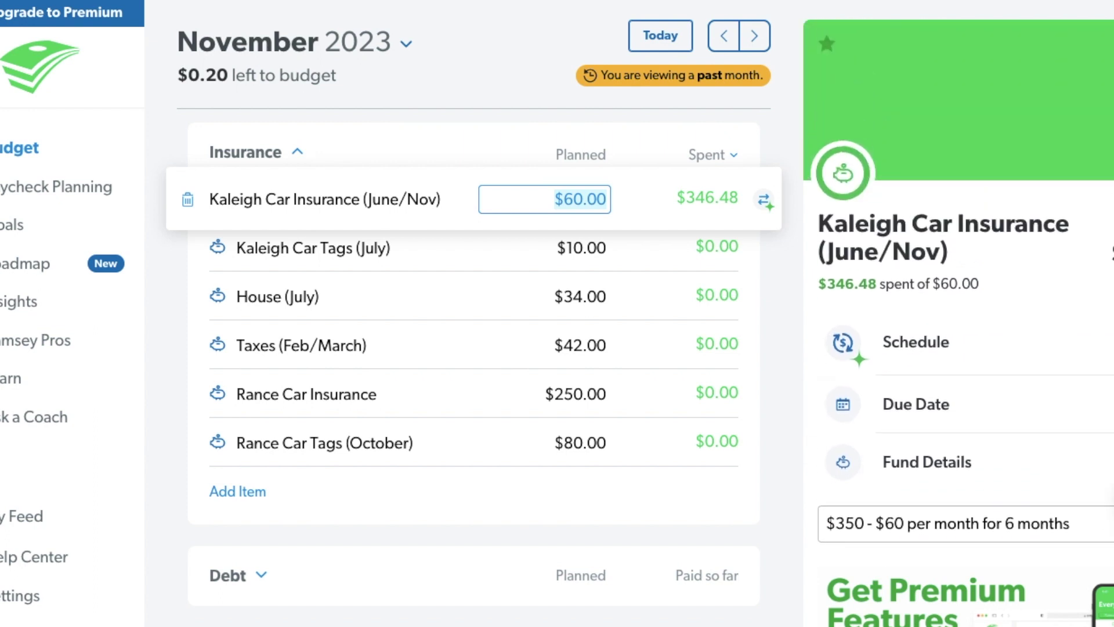
pyautogui.click(296, 154)
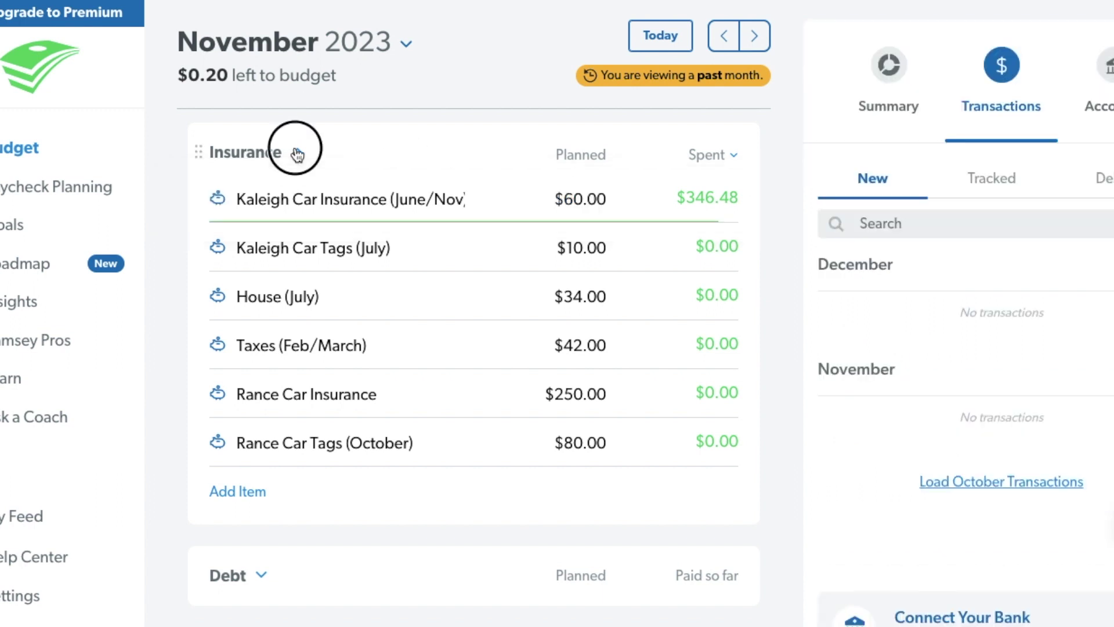
# Expand the Debt group, check the car debt item's planned and paid amounts, and collapse the group.
pyautogui.click(261, 235)
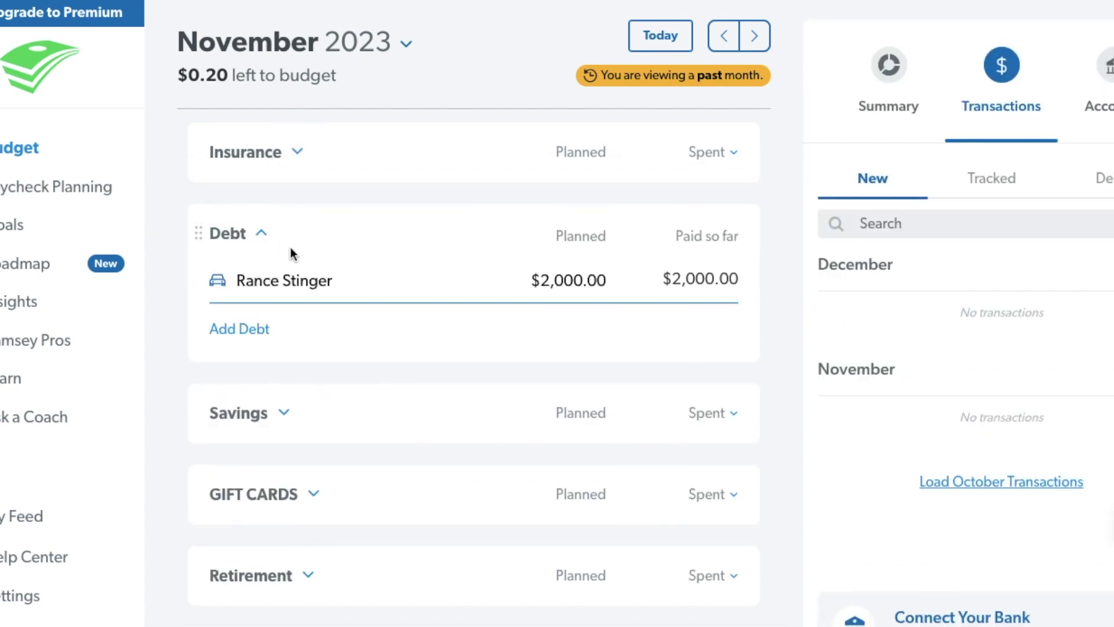
pyautogui.click(454, 293)
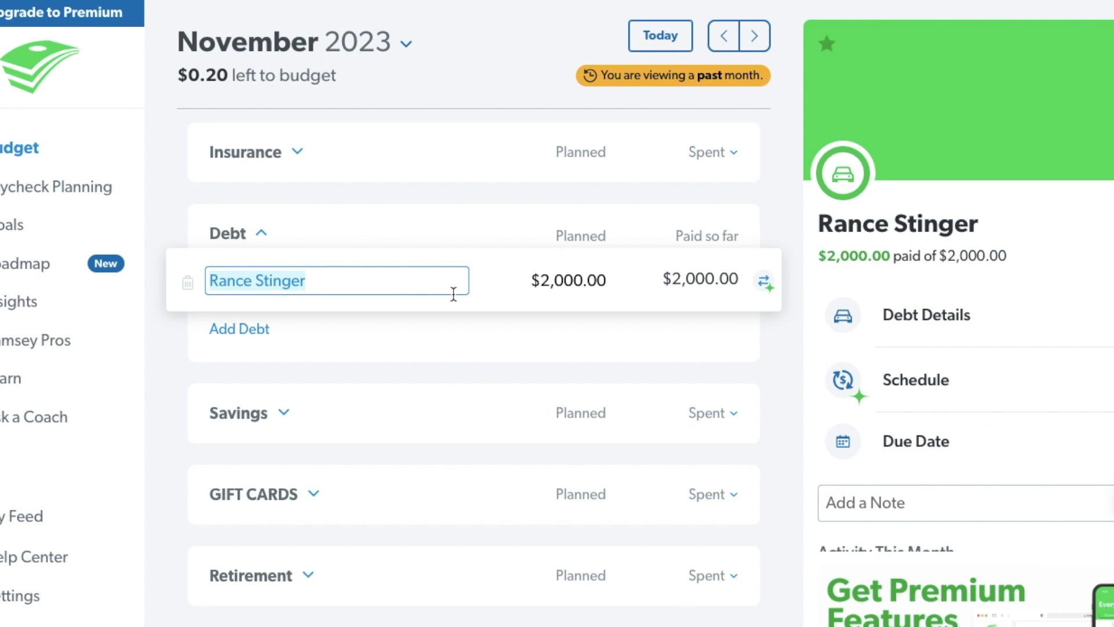
pyautogui.click(261, 233)
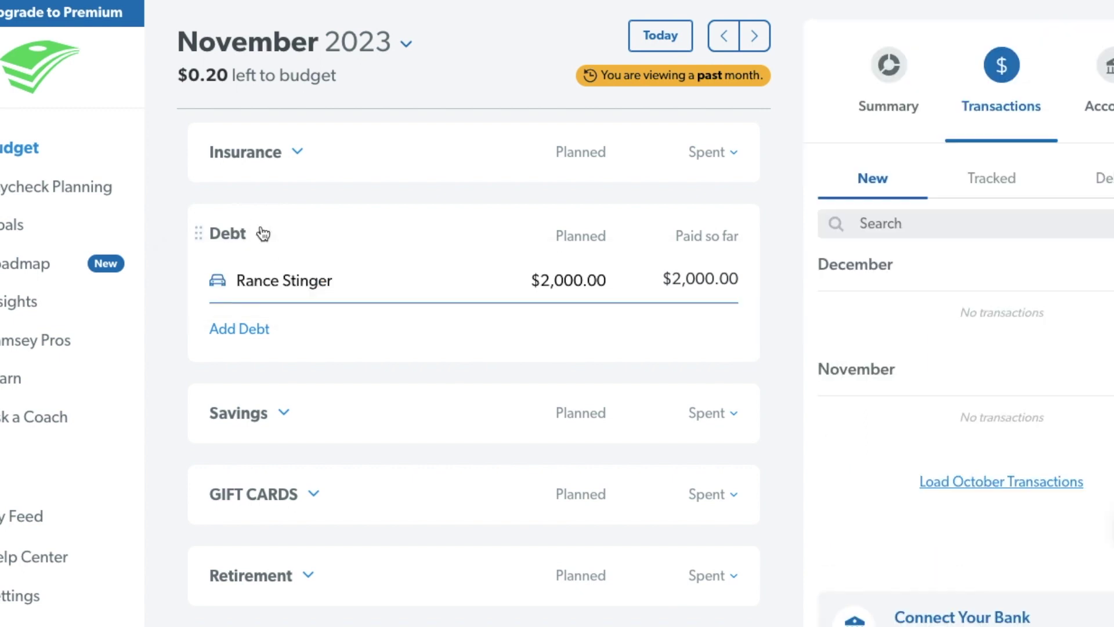
# Set the Future House fund's planned amount in the Savings group to $1,586.25 and collapse the group.
pyautogui.click(282, 315)
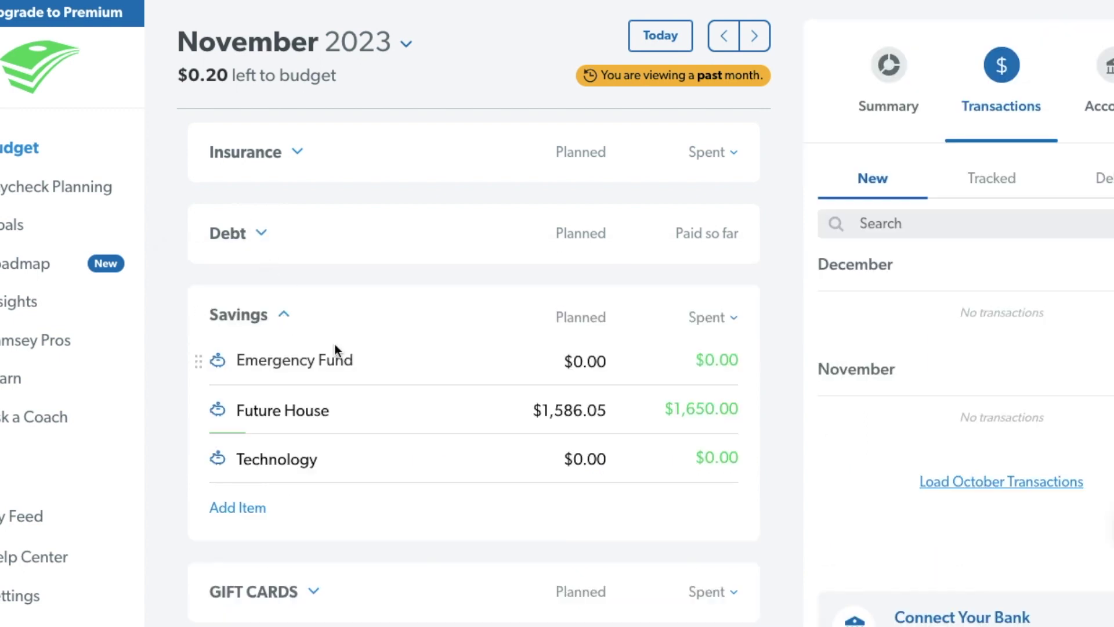
pyautogui.click(397, 422)
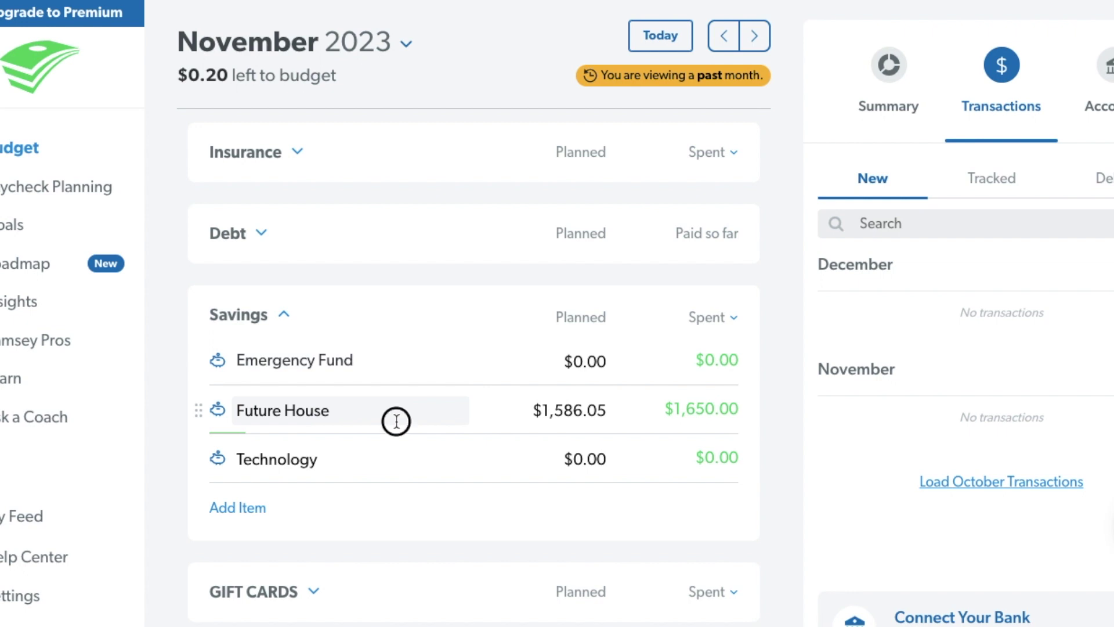
pyautogui.click(603, 417)
pyautogui.press('BackSpace')
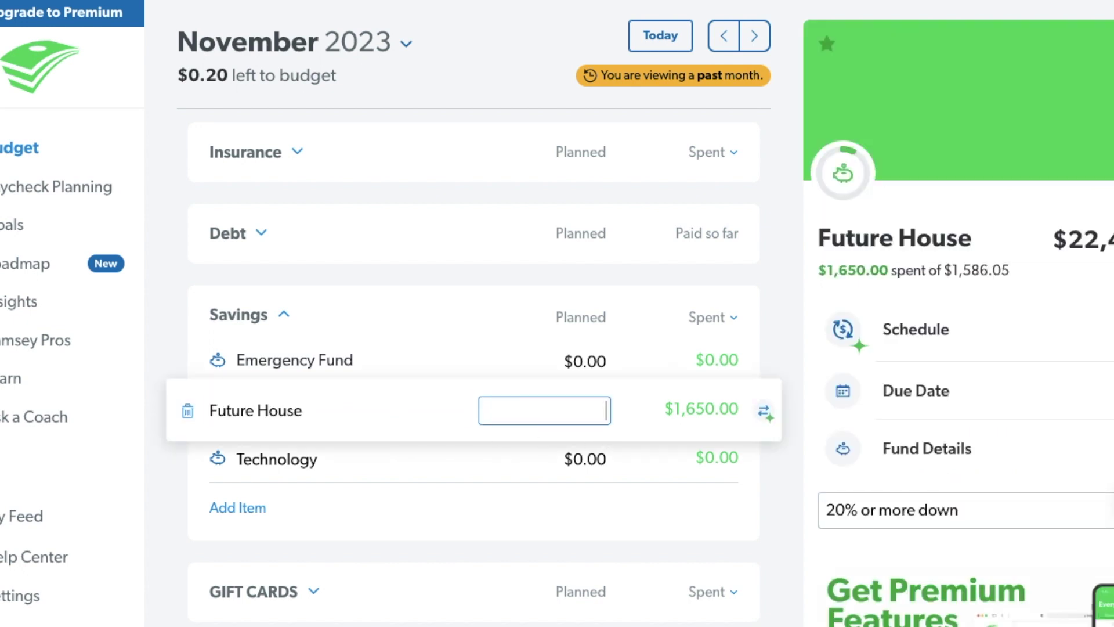
pyautogui.press('Return')
pyautogui.click(598, 412)
pyautogui.press('BackSpace')
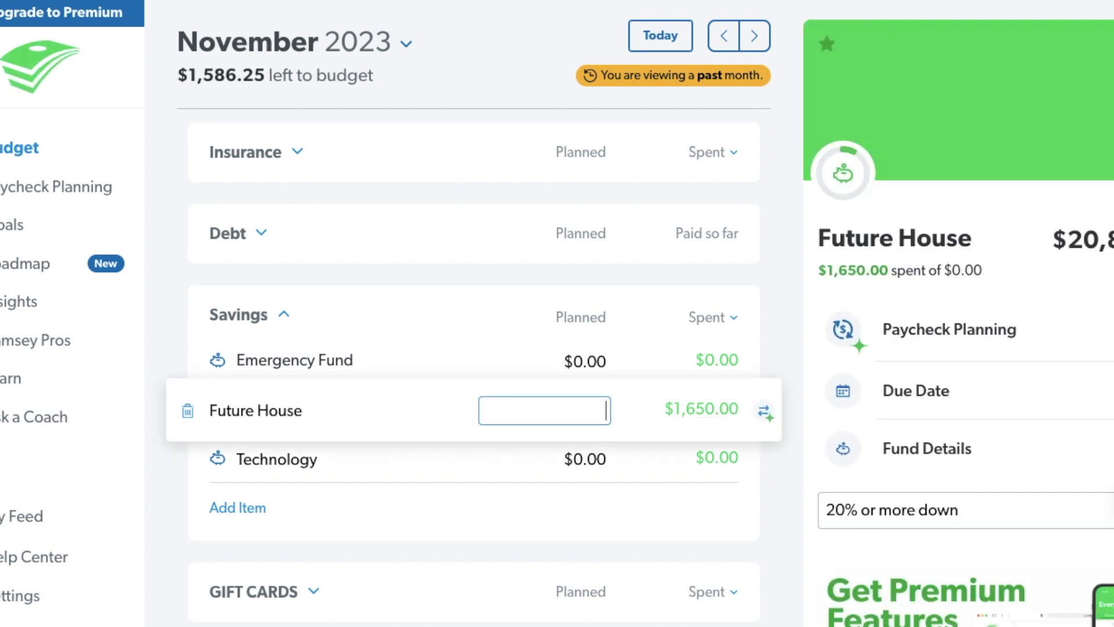
pyautogui.write('1586.25')
pyautogui.press('Tab')
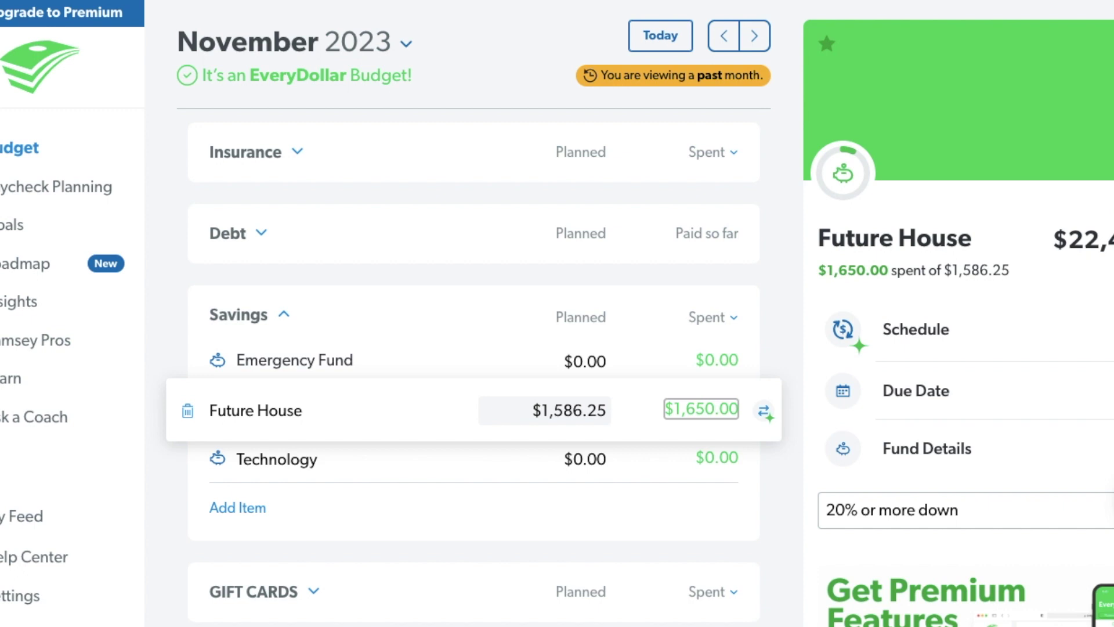
pyautogui.click(285, 315)
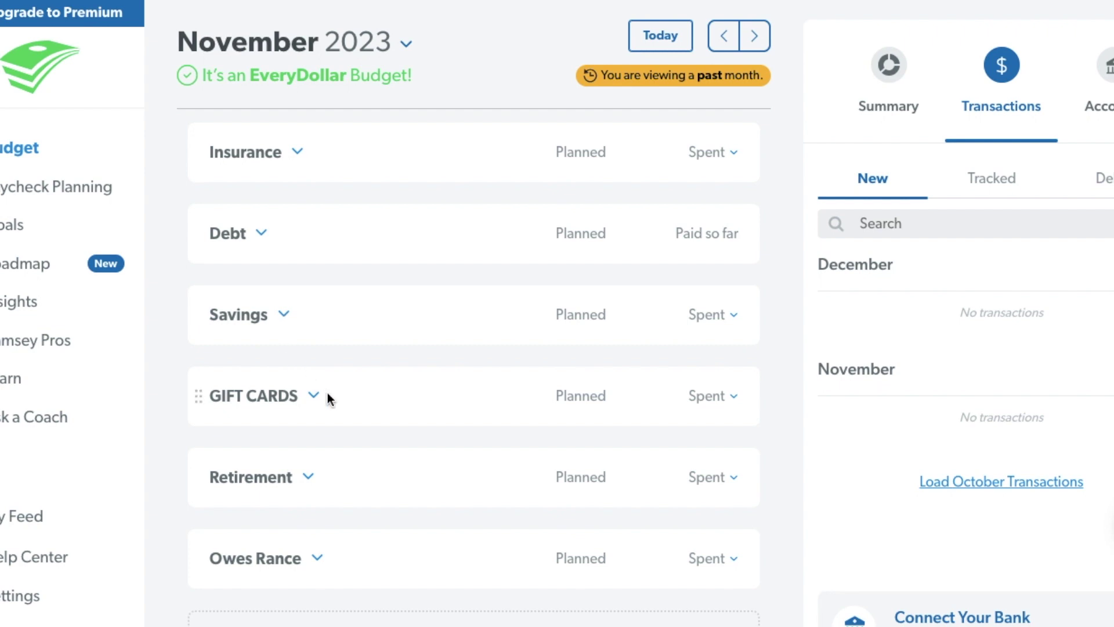
pyautogui.scroll(10, 327, 394)
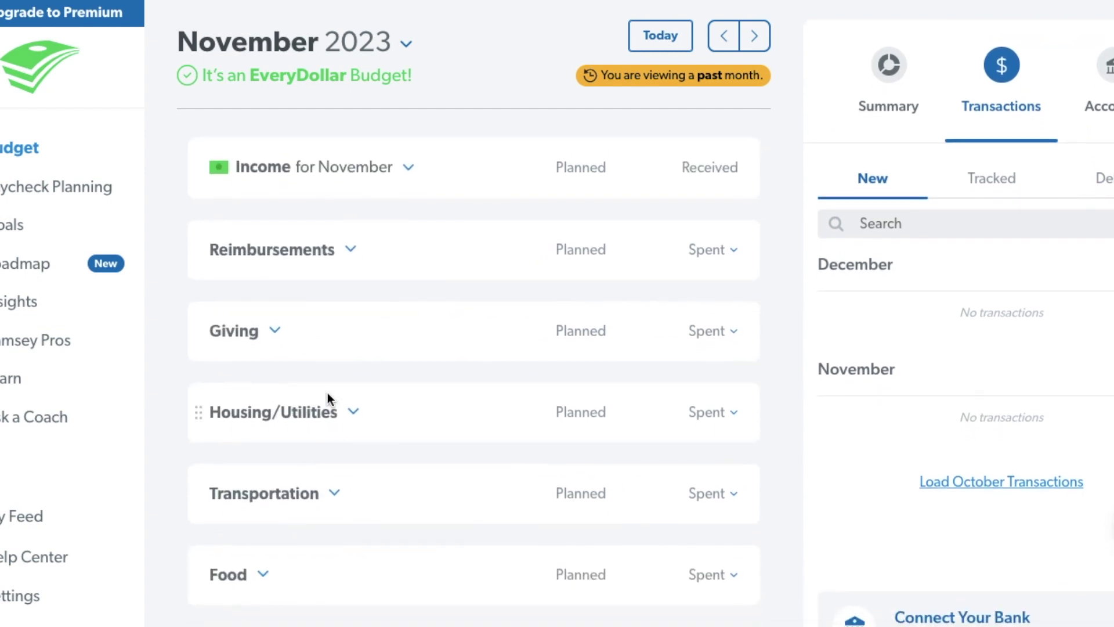